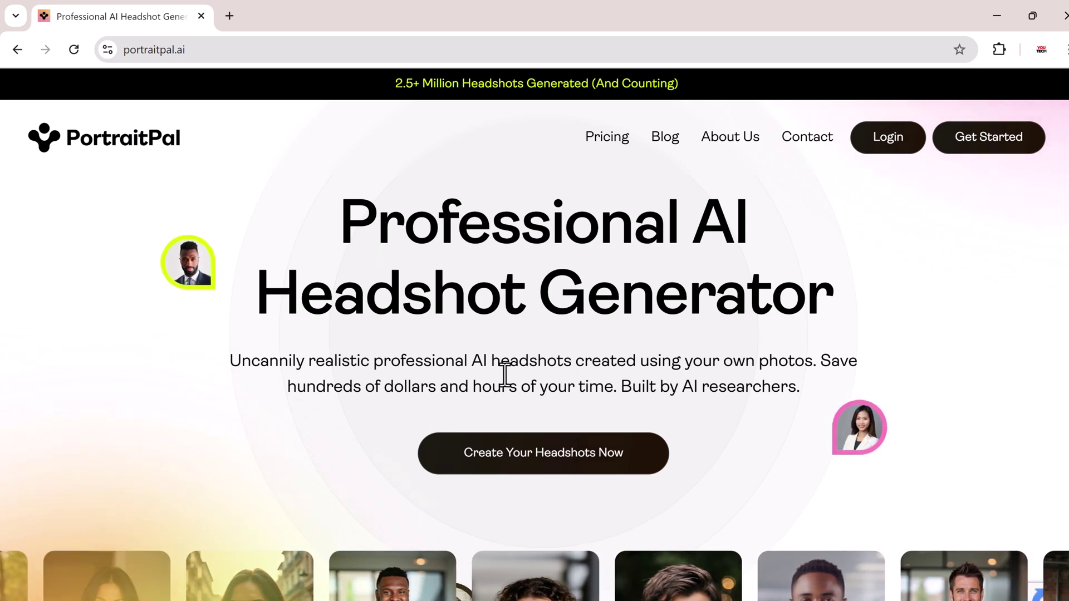
# Scroll through the PortraitPal homepage down to the FAQ and back toward the top
pyautogui.scroll(-5, 726, 410)
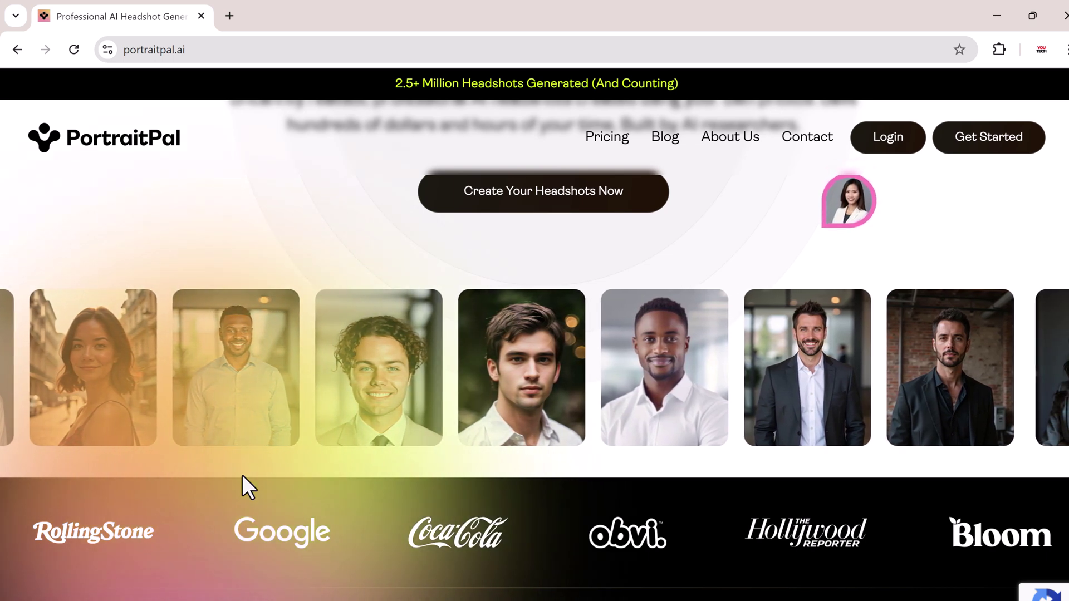
pyautogui.scroll(-8, 1047, 503)
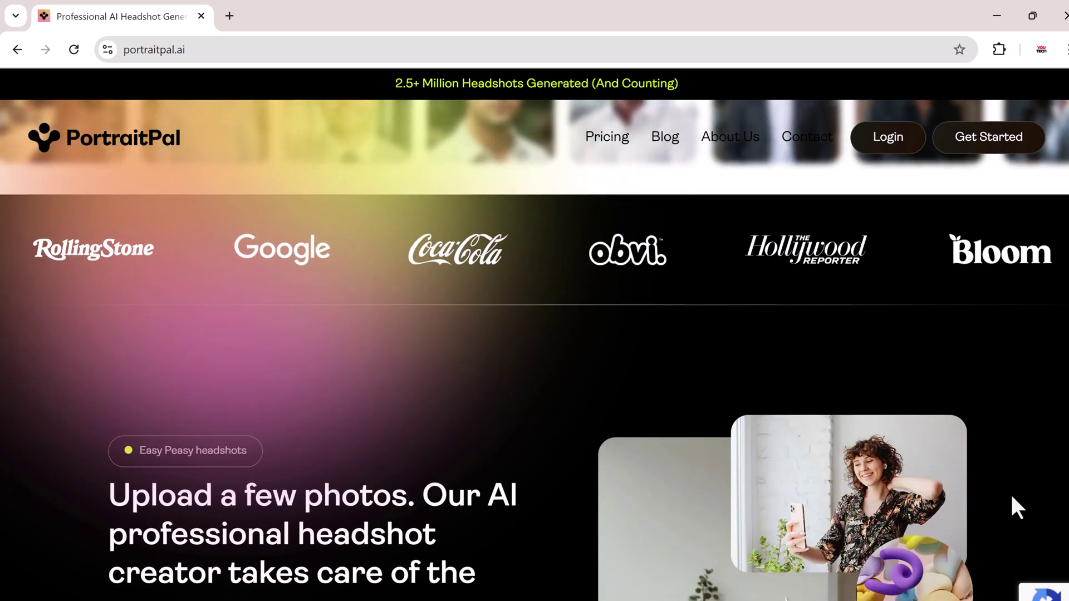
pyautogui.scroll(-1, 1012, 505)
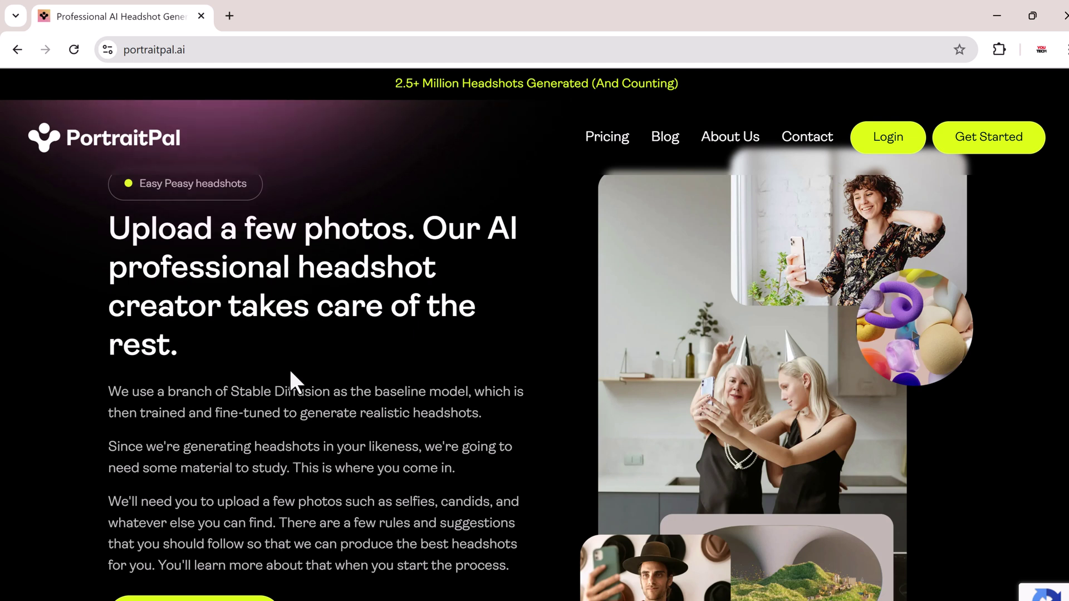
pyautogui.scroll(-5, 290, 372)
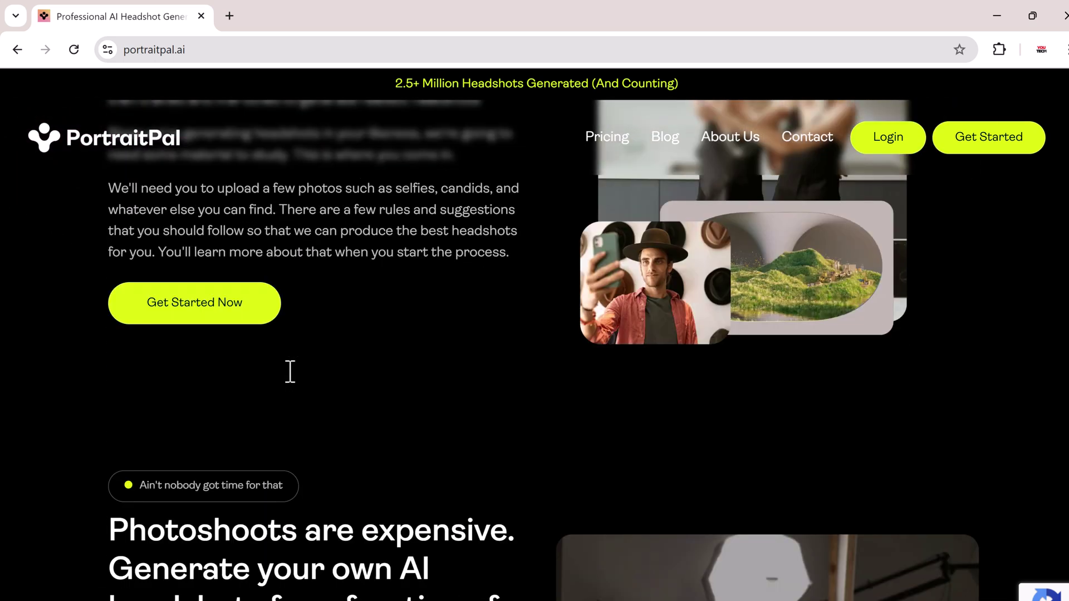
pyautogui.scroll(-5, 290, 372)
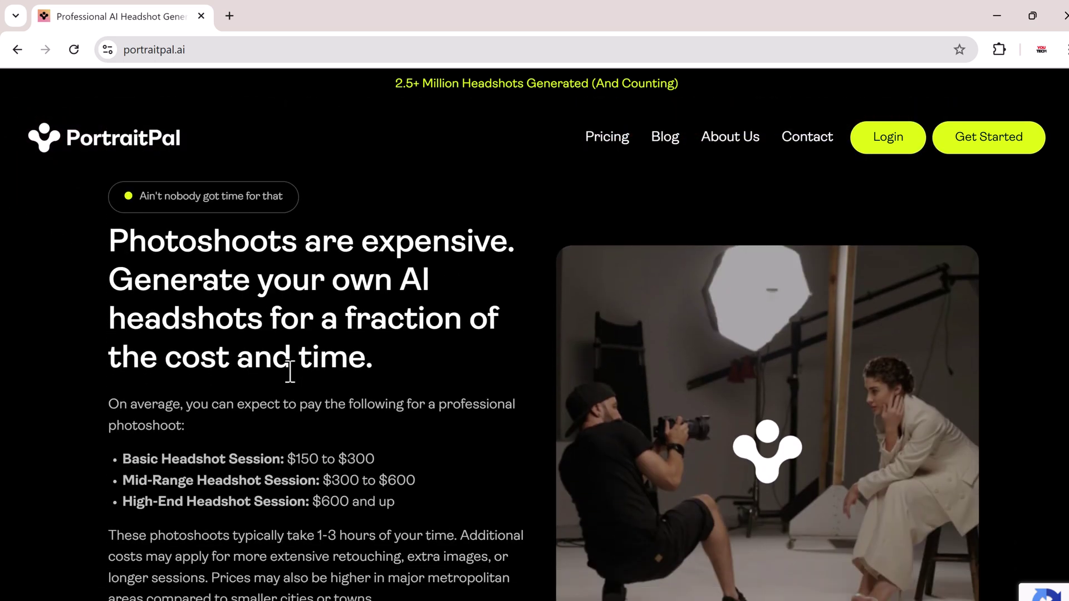
pyautogui.scroll(-1, 290, 372)
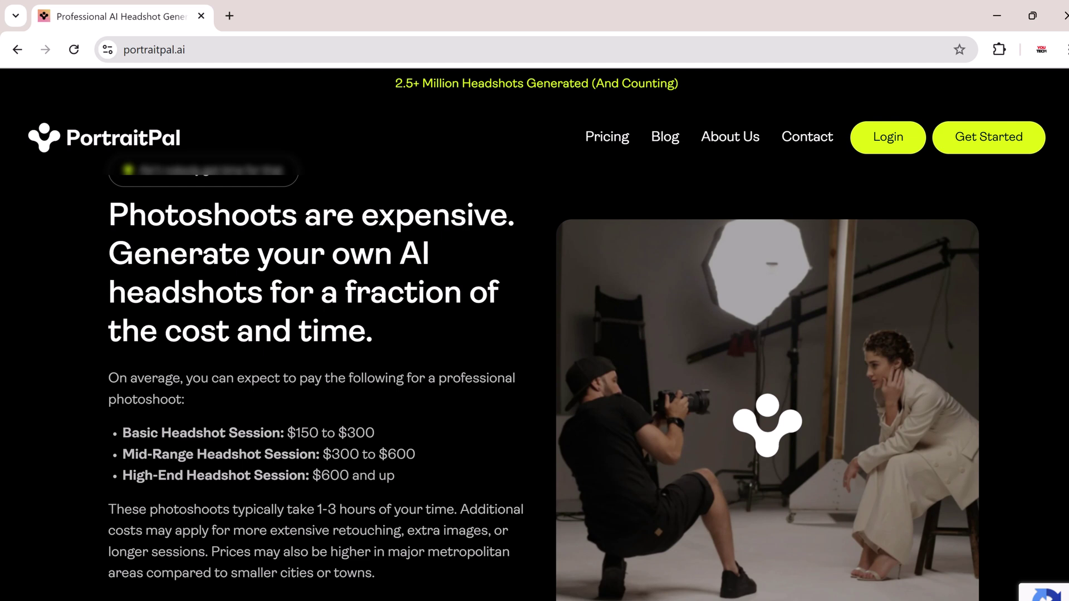
pyautogui.scroll(-5, 535, 356)
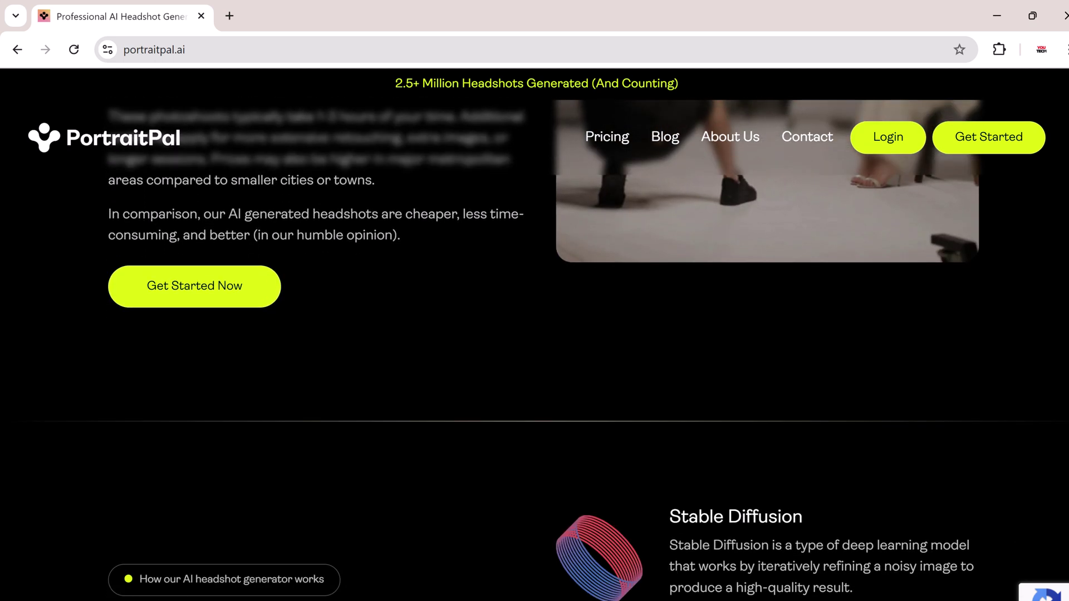
pyautogui.scroll(-5, 535, 357)
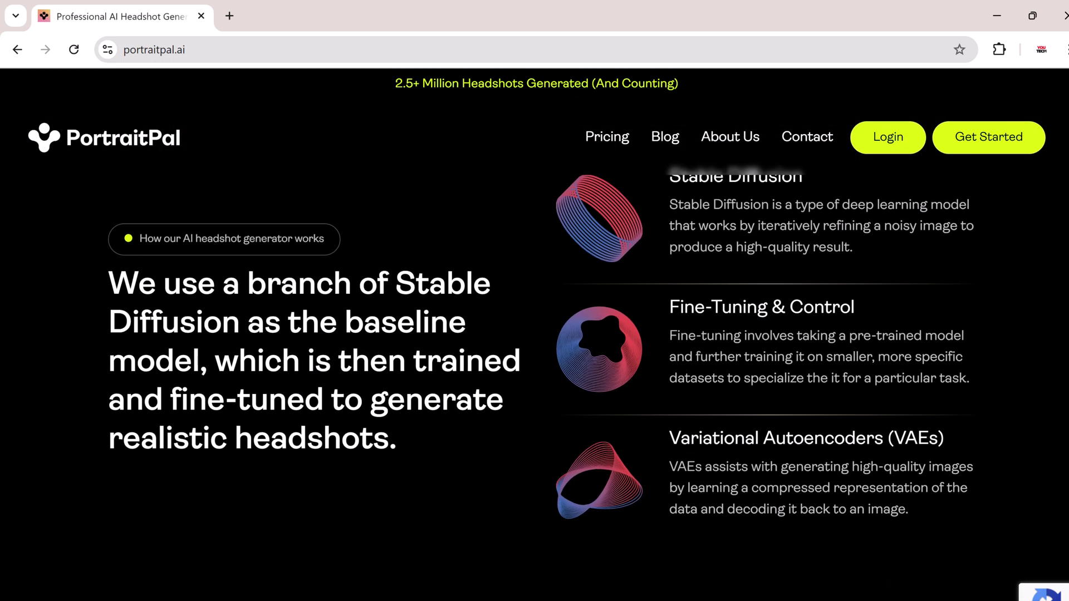
pyautogui.scroll(-5, 988, 525)
pyautogui.scroll(-2, 975, 514)
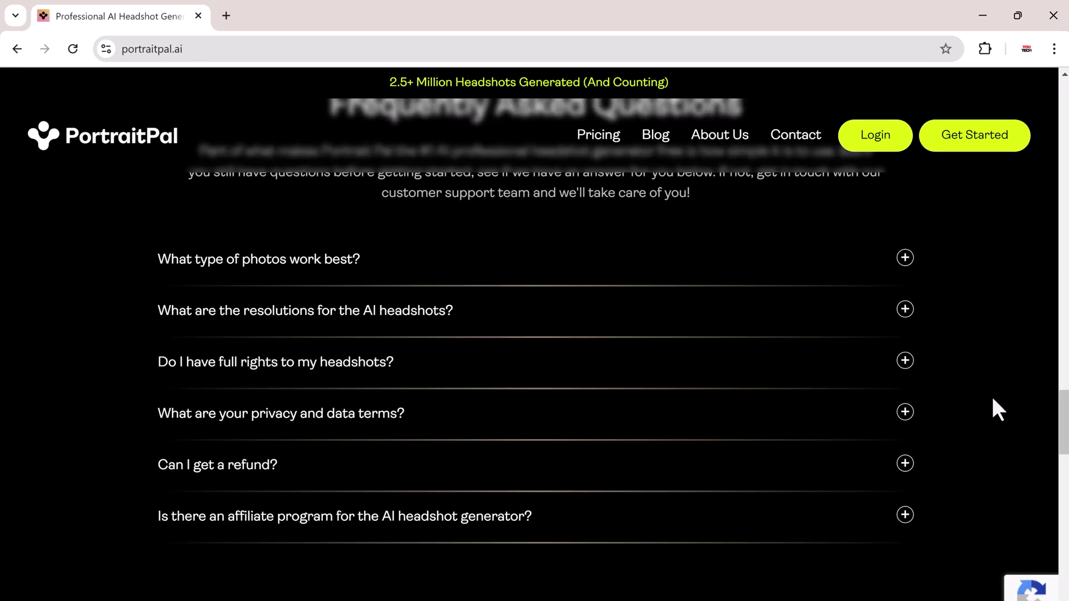
pyautogui.scroll(10, 993, 401)
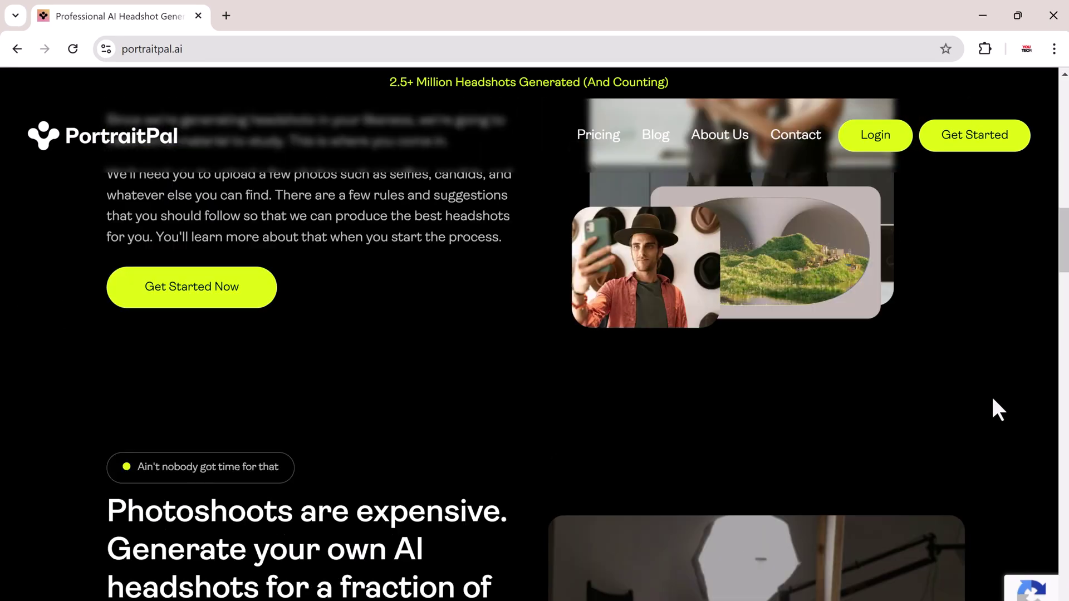
pyautogui.scroll(6, 992, 396)
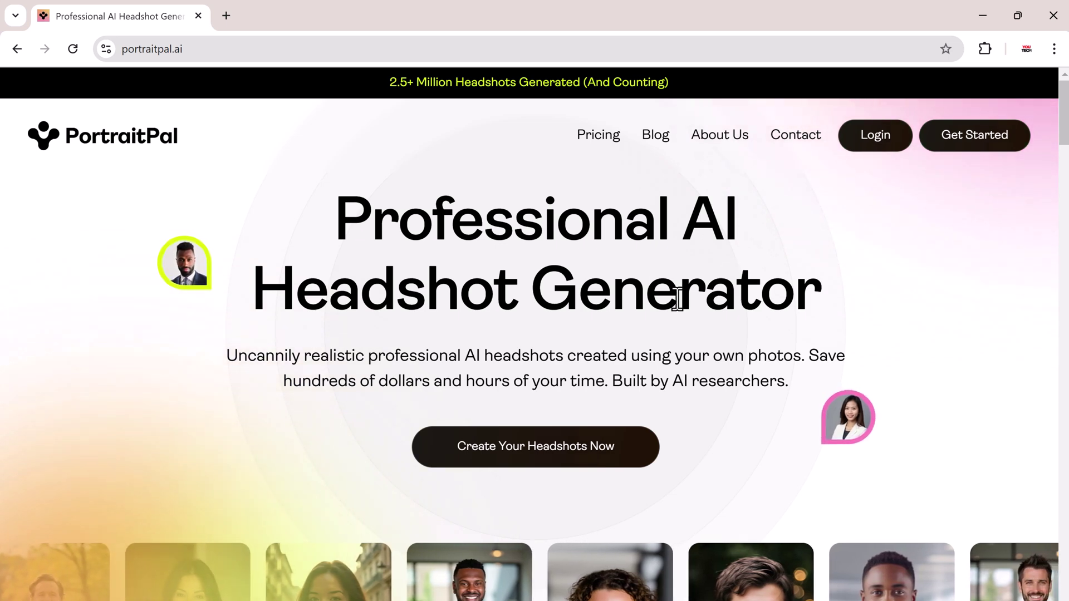
pyautogui.scroll(-3, 1025, 354)
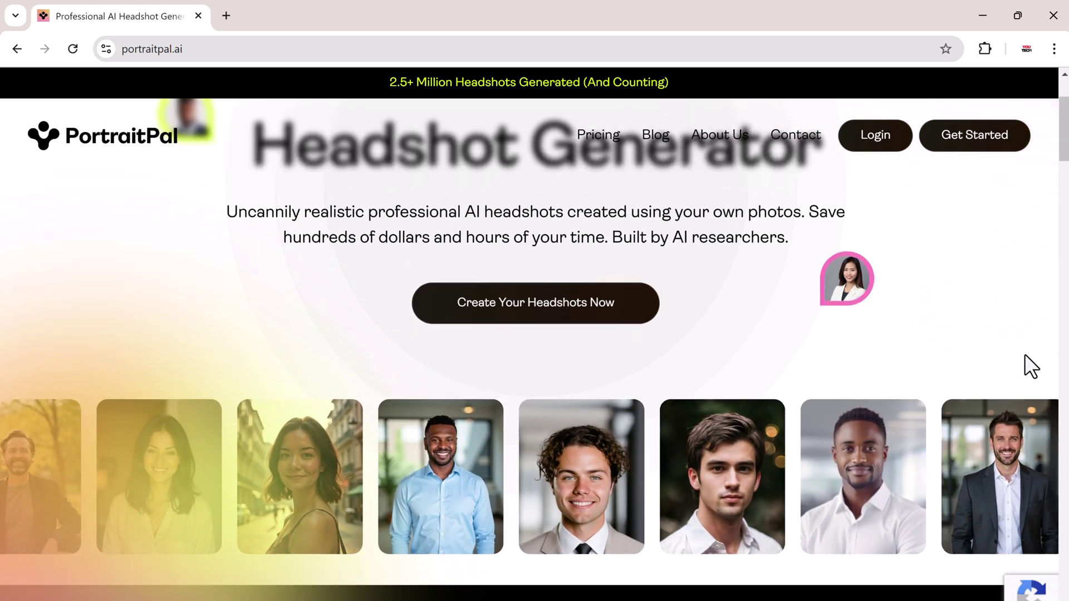
pyautogui.scroll(1, 738, 334)
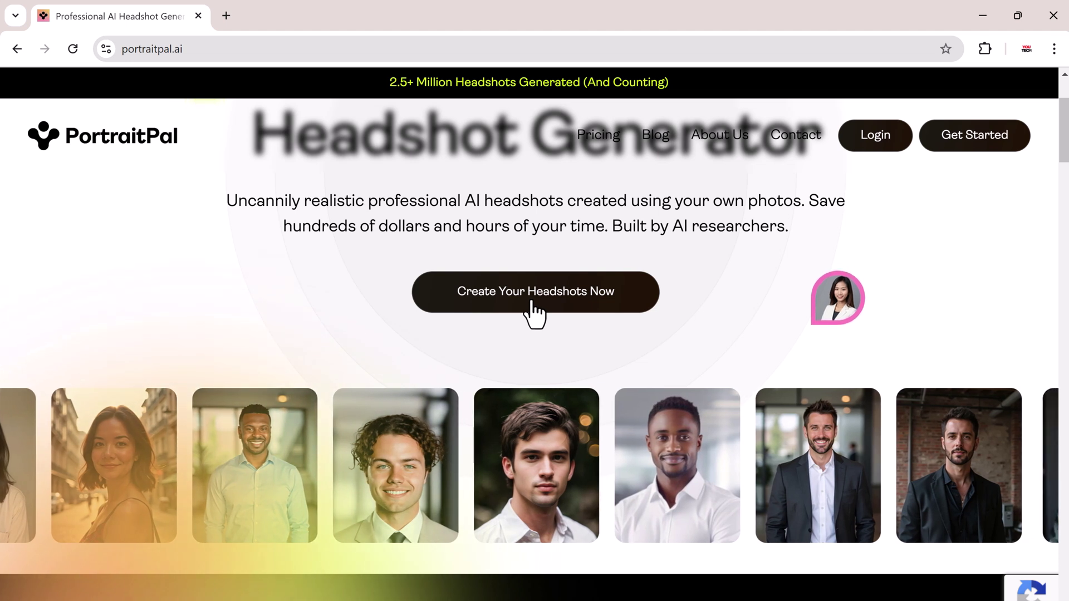
# Log in with the existing account and go to Create Headshots to see the packages
pyautogui.click(532, 305)
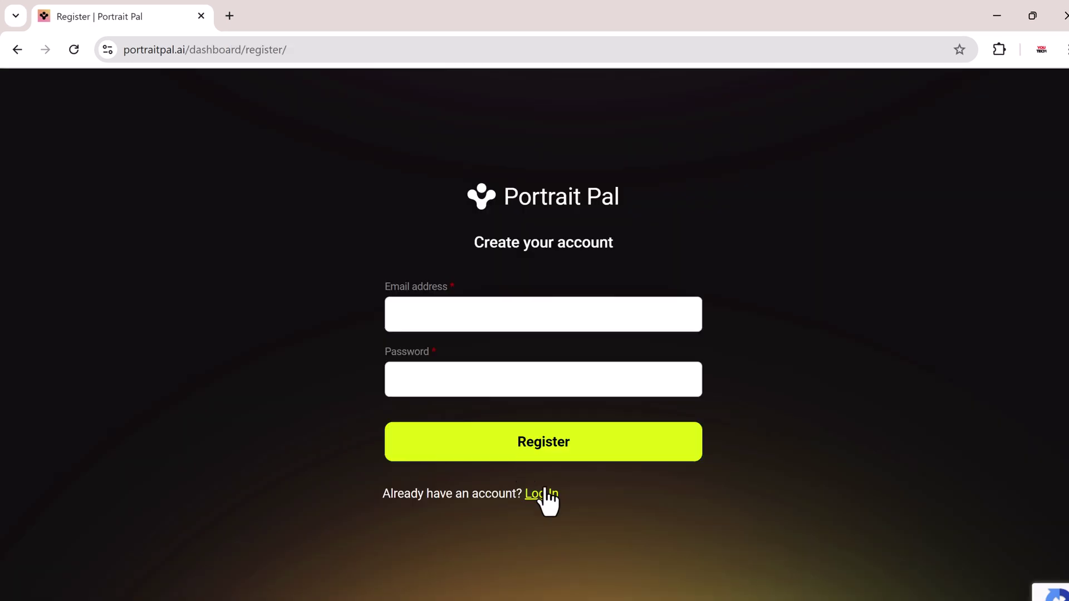
pyautogui.click(542, 495)
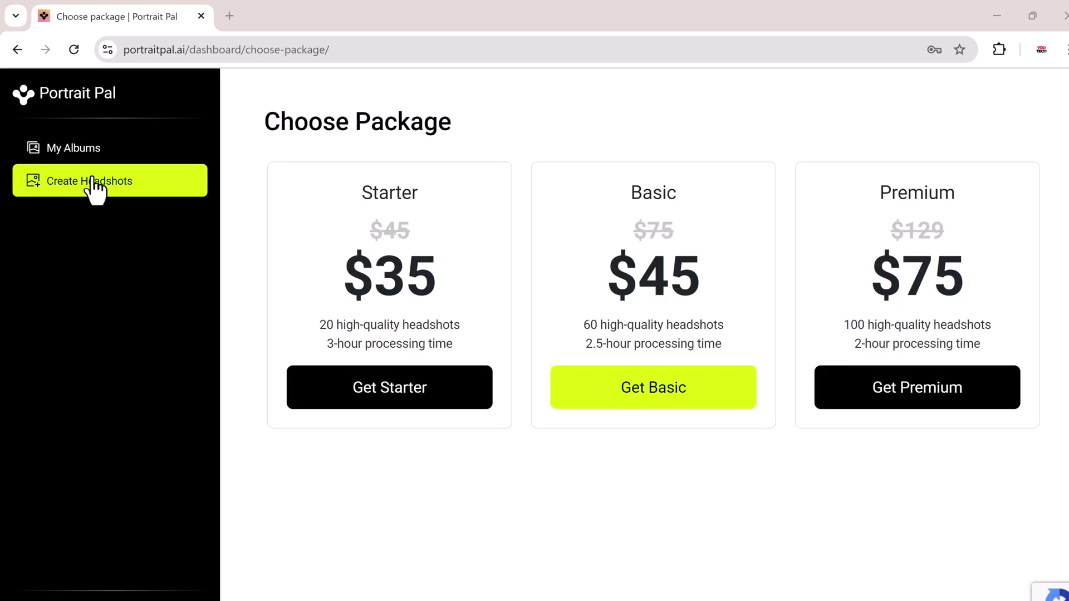
pyautogui.click(119, 185)
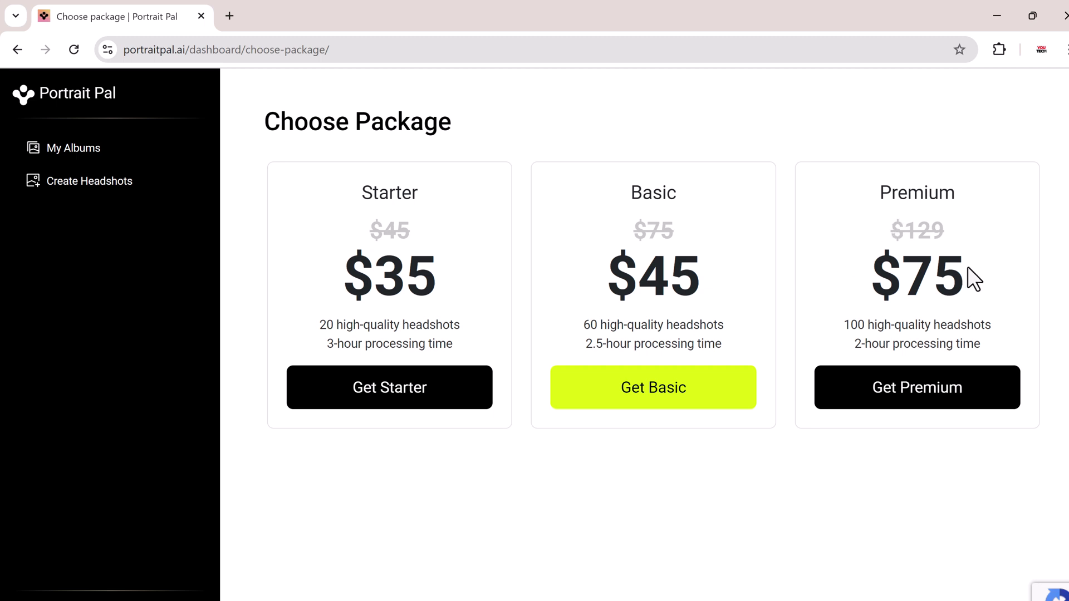
# Choose the Premium 100-headshot package and answer the gender and age questions
pyautogui.click(933, 402)
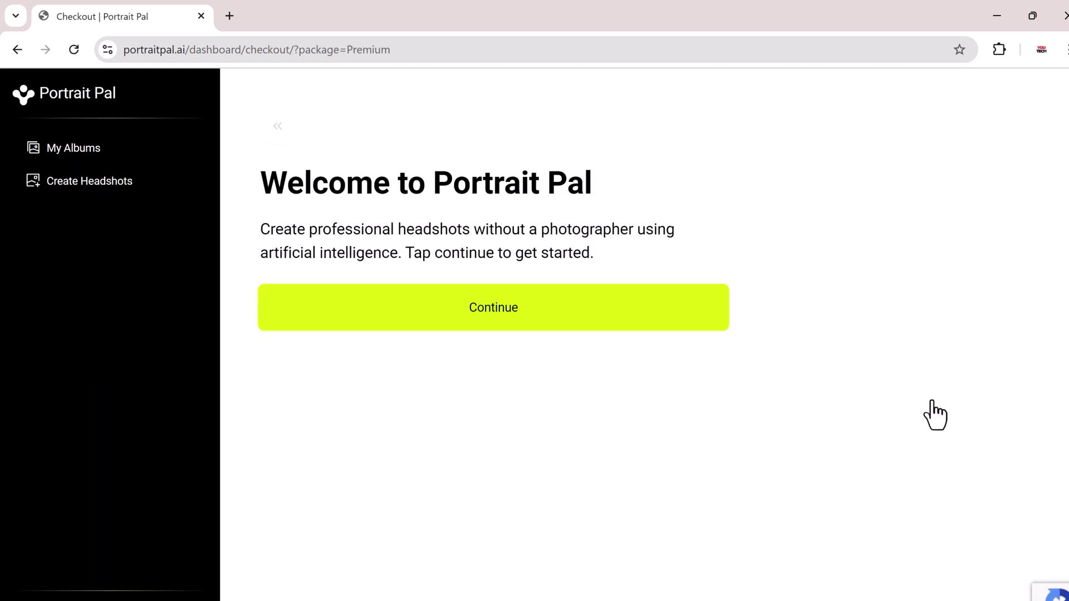
pyautogui.click(533, 316)
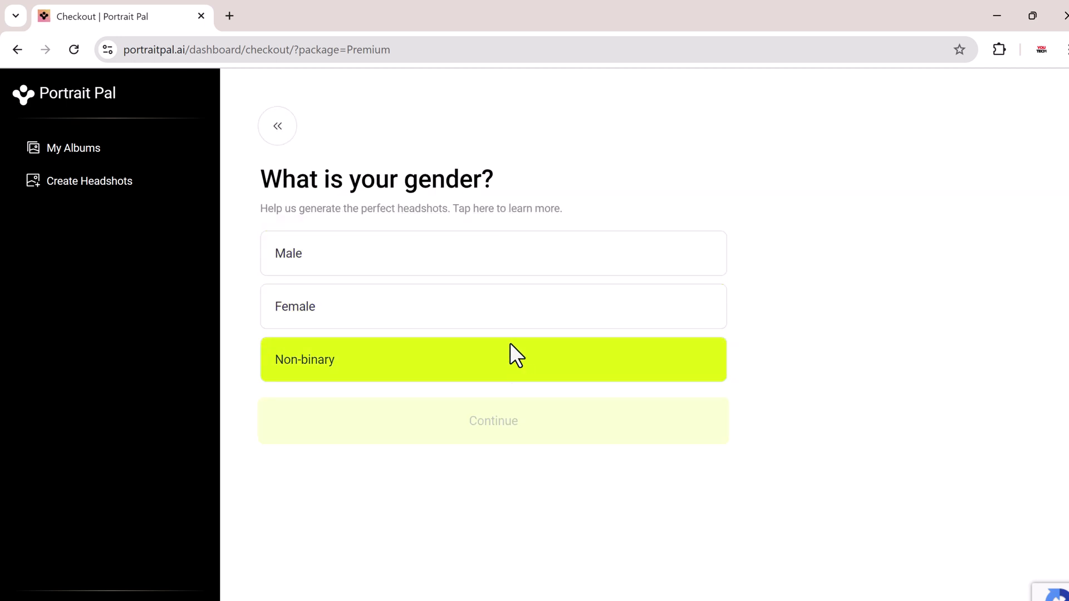
pyautogui.click(504, 265)
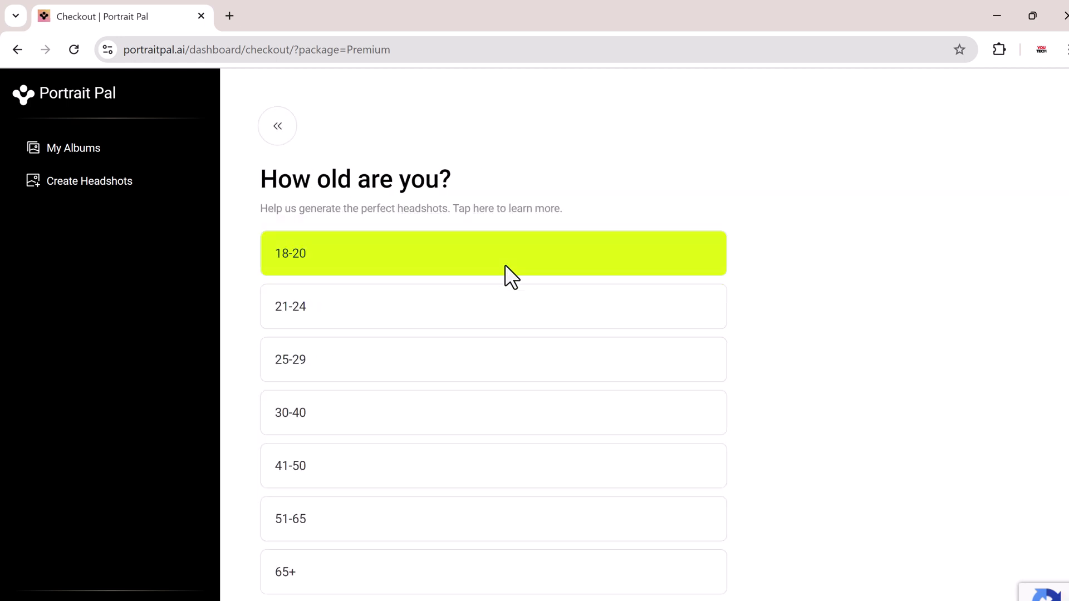
pyautogui.click(667, 362)
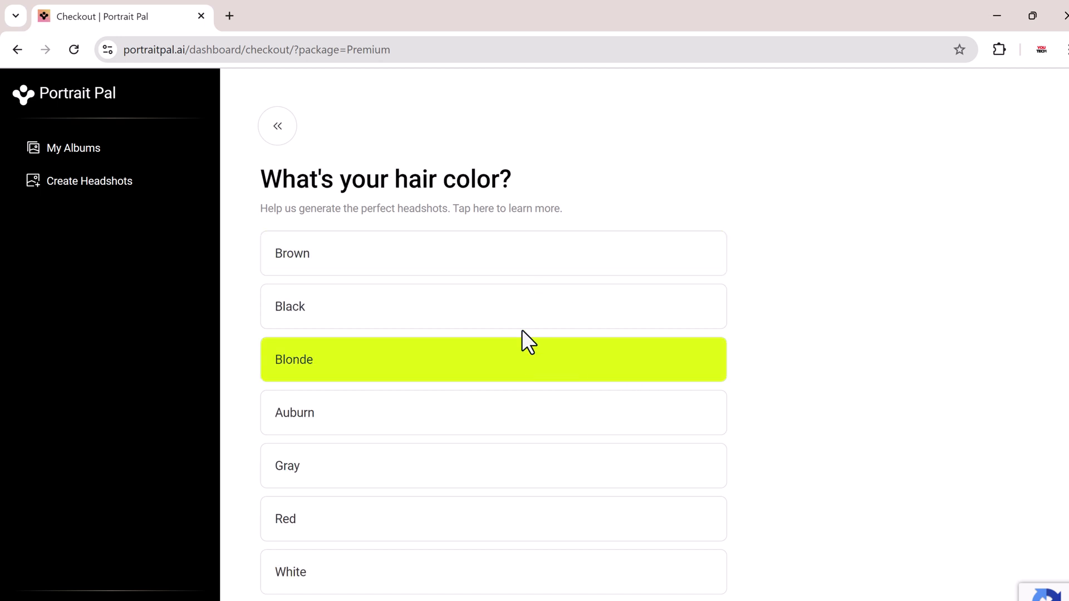
# Pick hair colour, length and body type, Brown eyes, no glasses, and Black/African Decent ethnicity
pyautogui.click(551, 265)
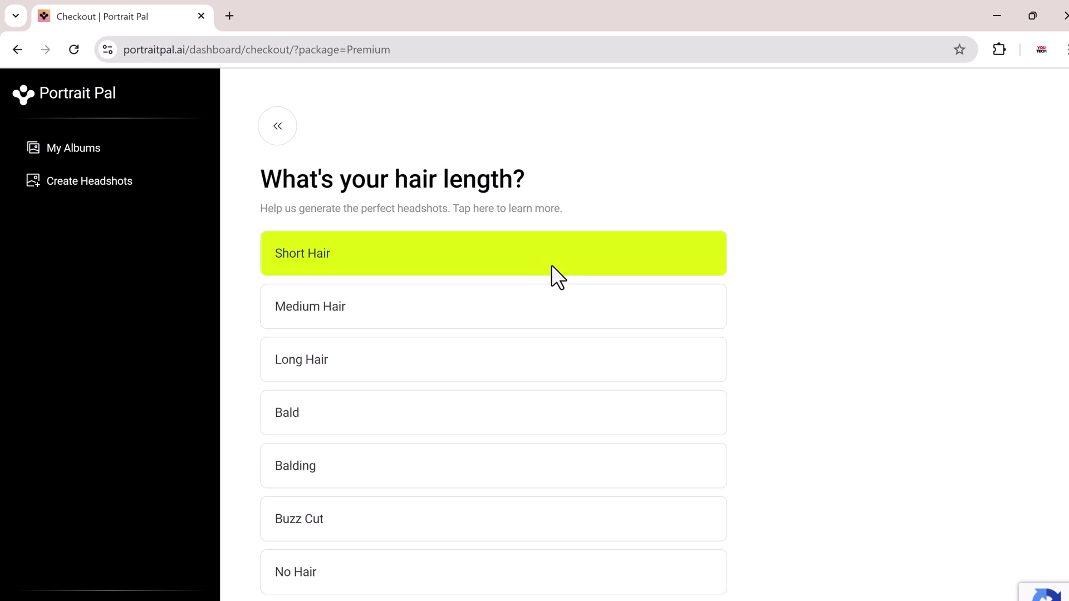
pyautogui.click(527, 324)
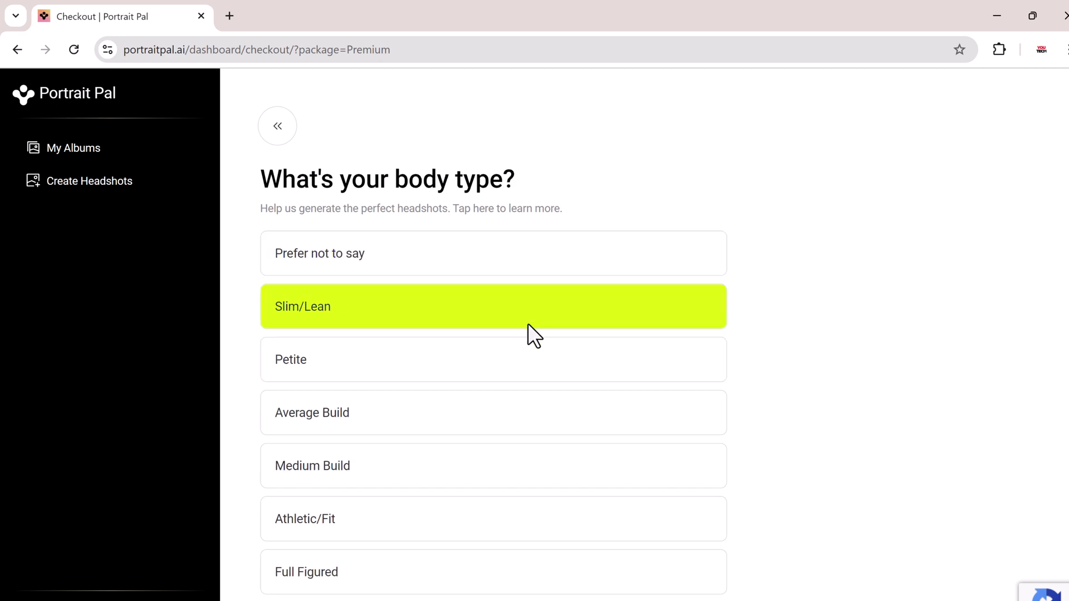
pyautogui.click(513, 400)
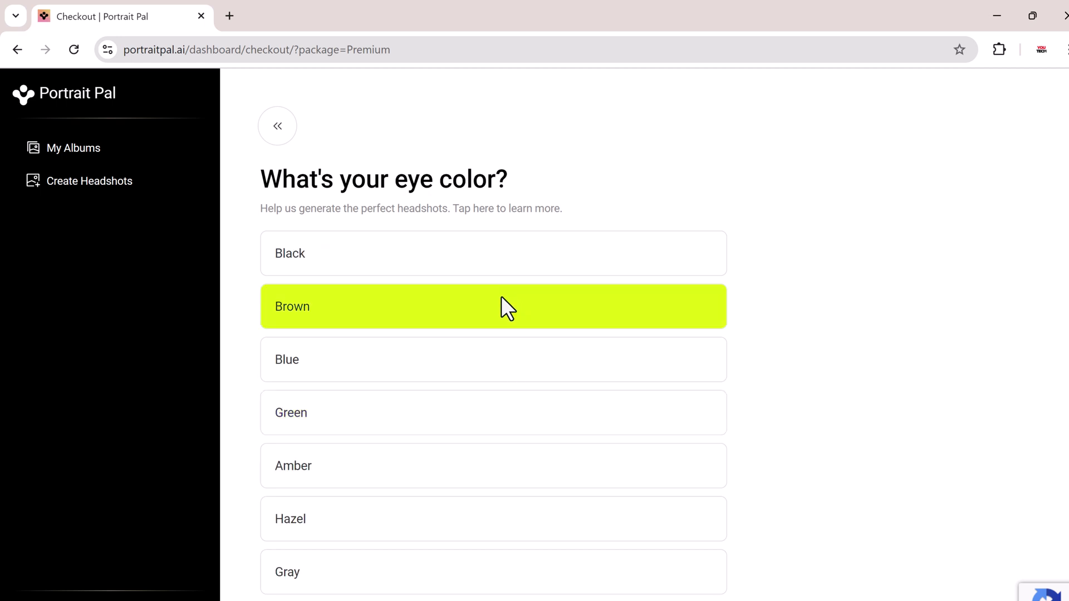
pyautogui.scroll(-1, 501, 296)
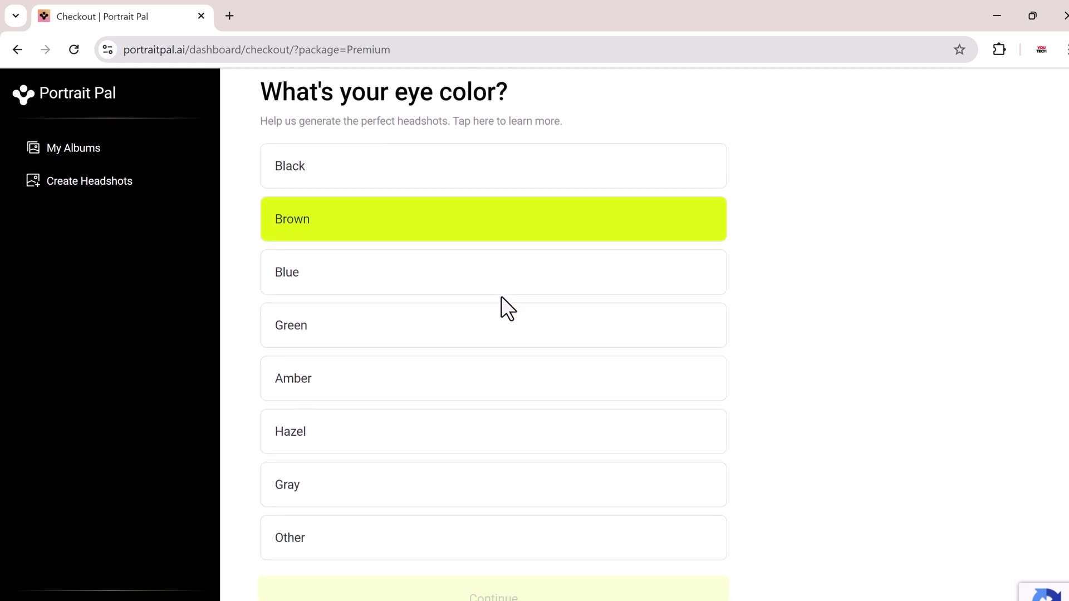
pyautogui.click(446, 241)
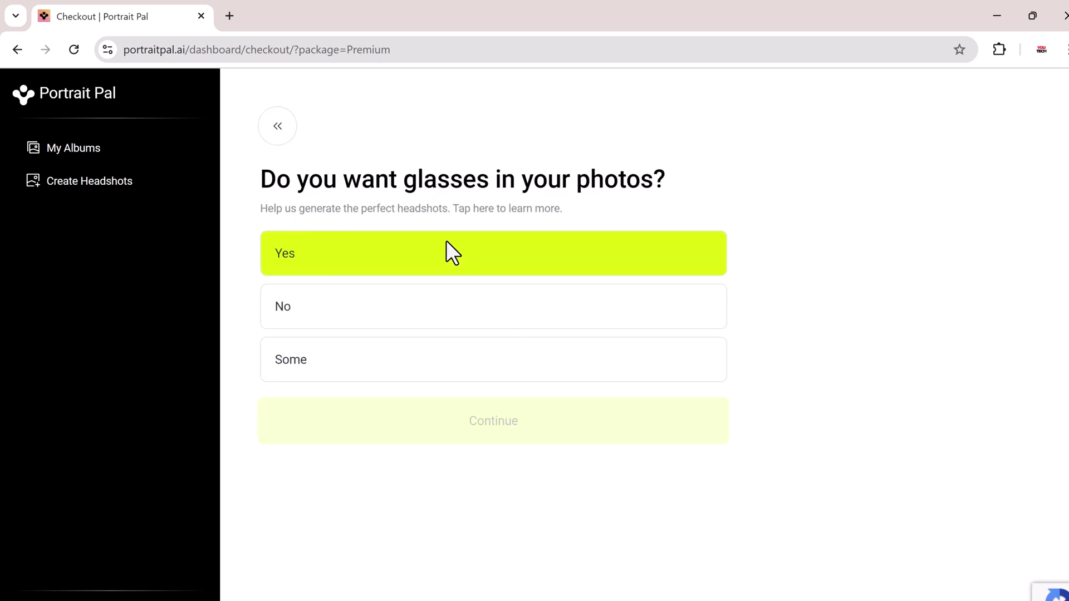
pyautogui.click(434, 313)
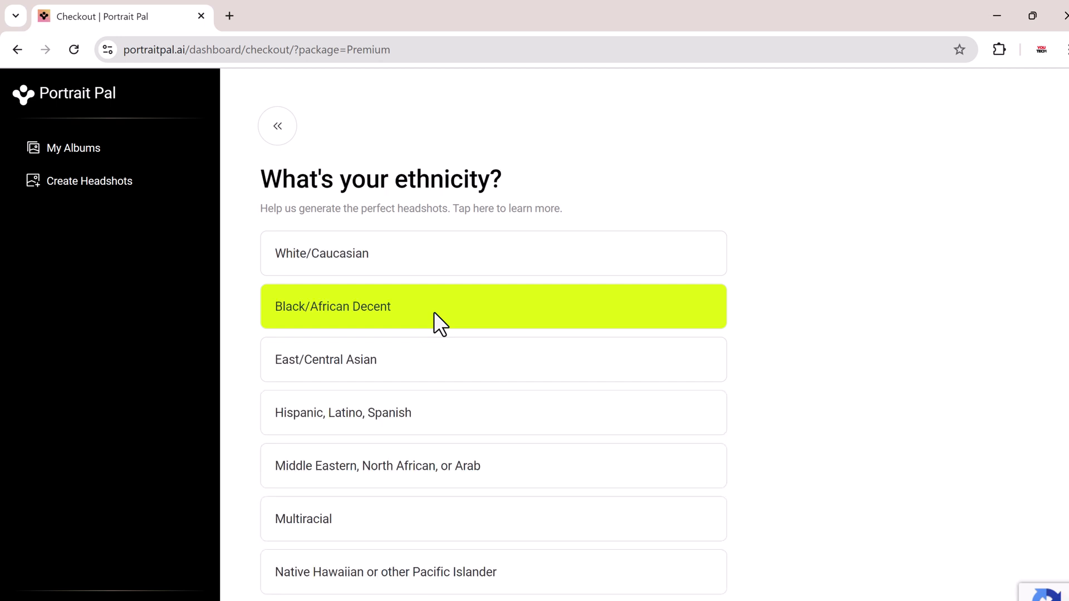
pyautogui.click(464, 325)
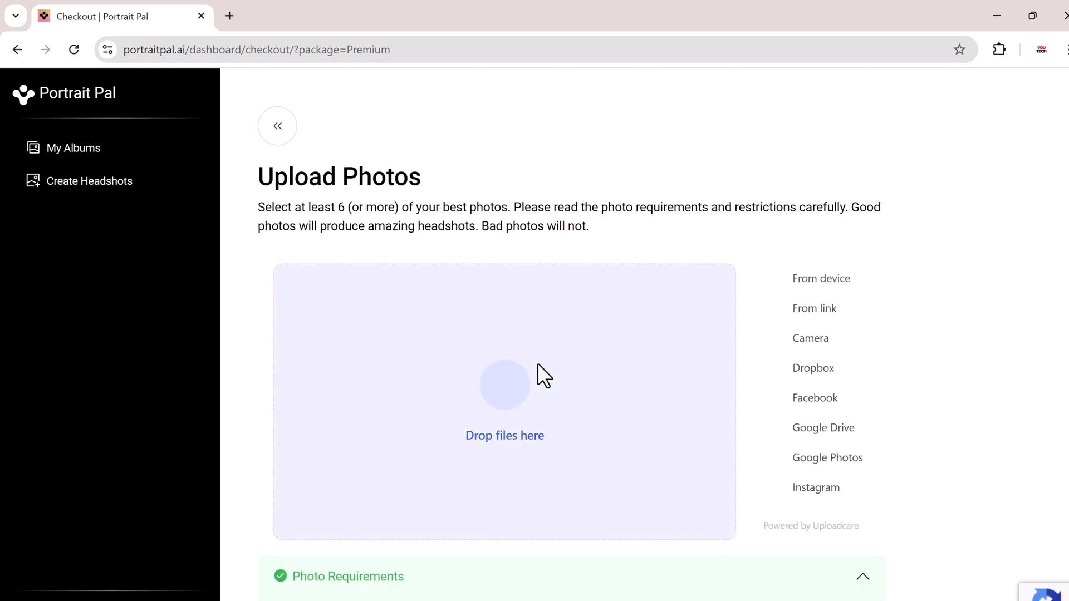
# Read through the Photo Requirements and Restrictions, then scroll back up to the upload area
pyautogui.scroll(-7, 537, 363)
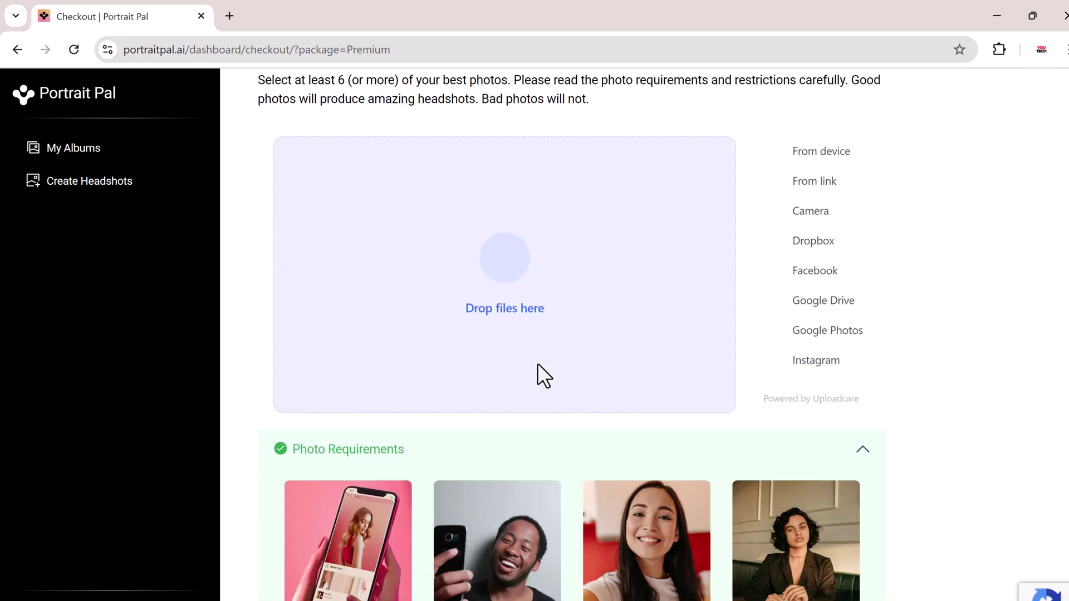
pyautogui.scroll(-1, 538, 366)
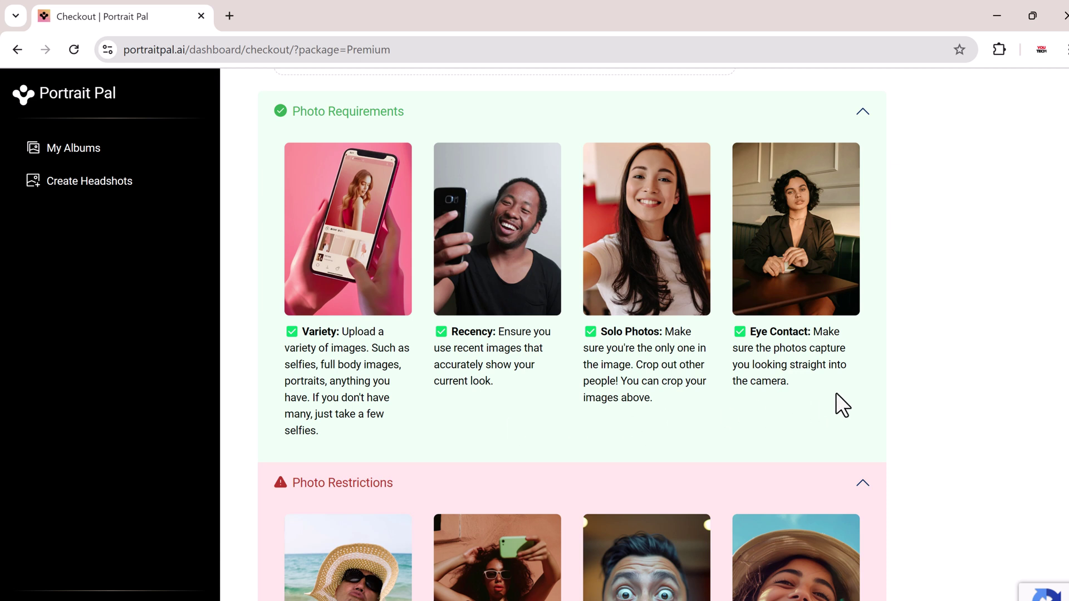
pyautogui.scroll(-4, 836, 392)
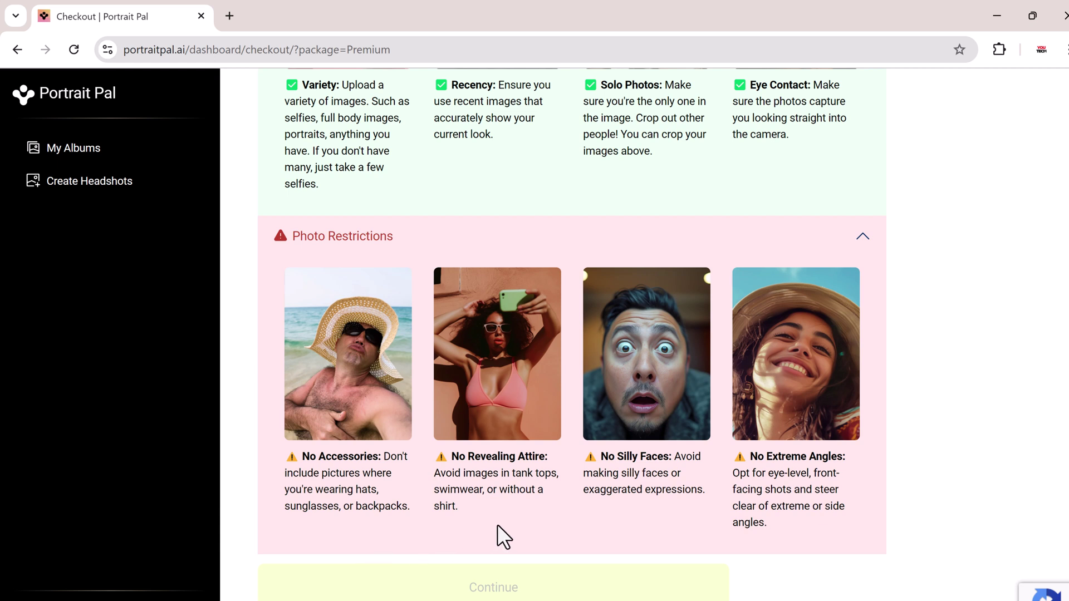
pyautogui.scroll(8, 786, 539)
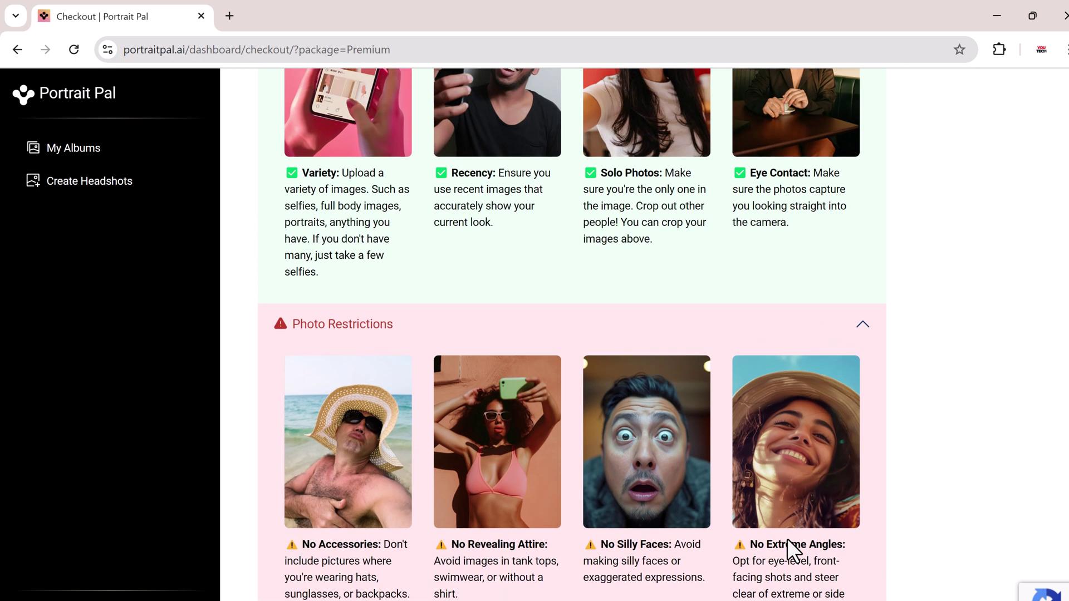
pyautogui.scroll(4, 786, 539)
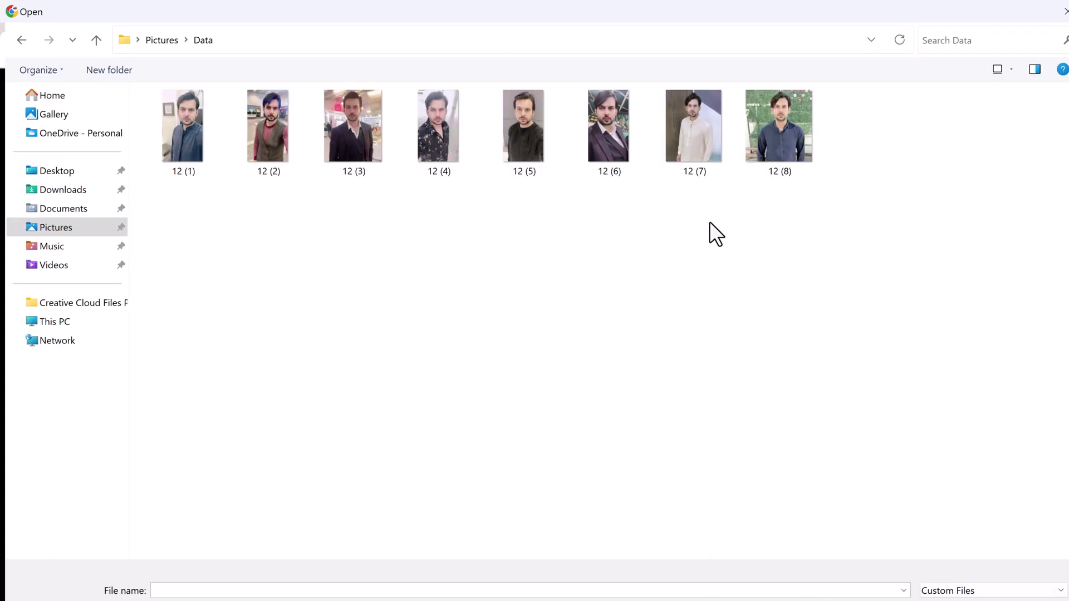
# Select photos 12 (1) through 12 (7) in the Data folder and upload them
pyautogui.moveTo(721, 204); pyautogui.dragTo(172, 119)
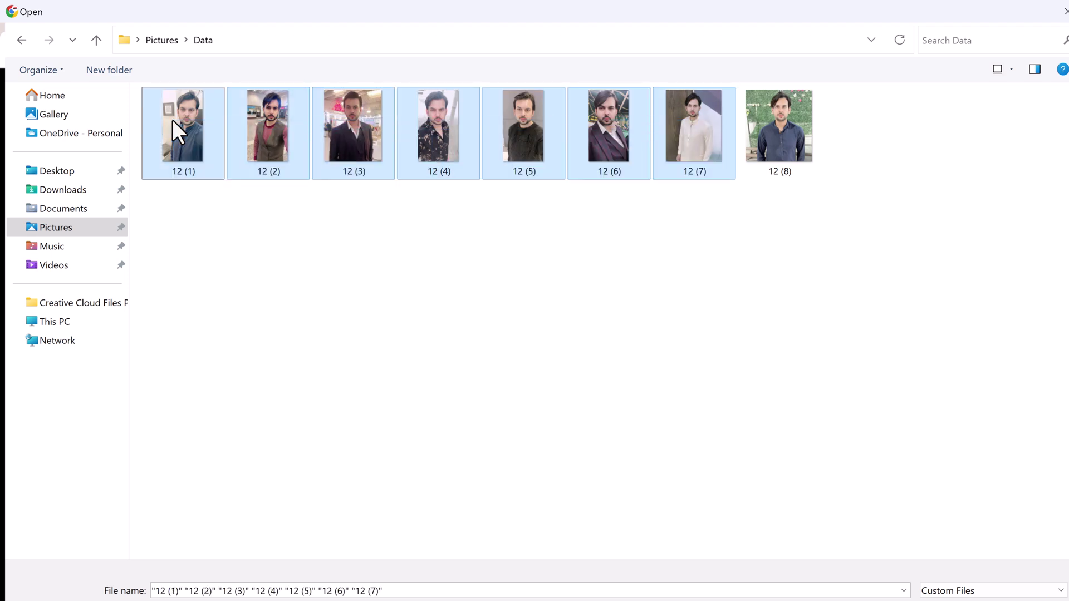
pyautogui.press('Return')
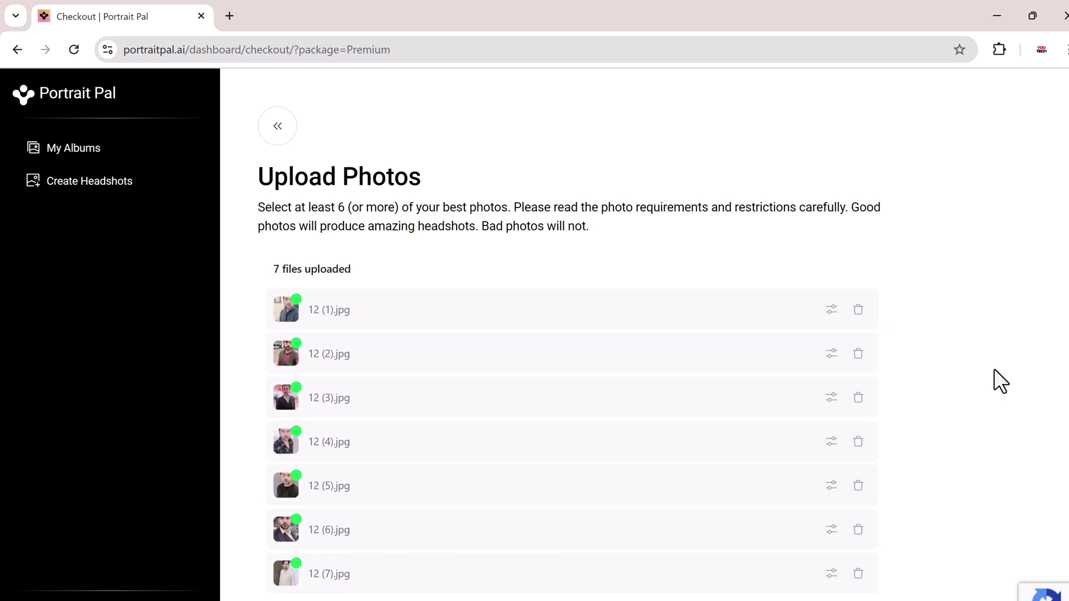
# Scroll past the seven uploaded photos and continue to checkout
pyautogui.scroll(-1, 1007, 176)
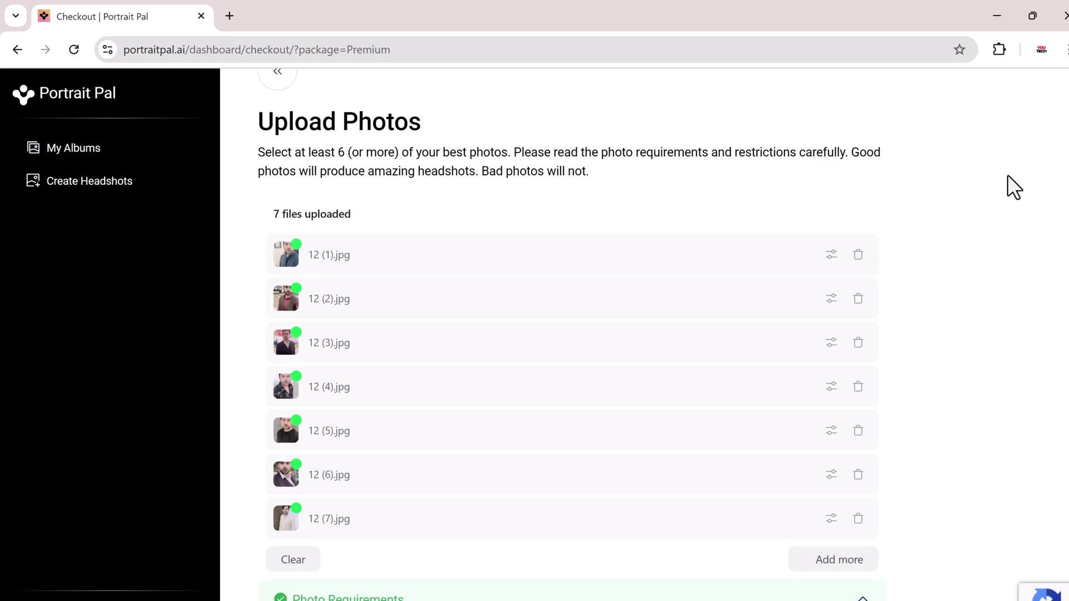
pyautogui.scroll(-12, 547, 201)
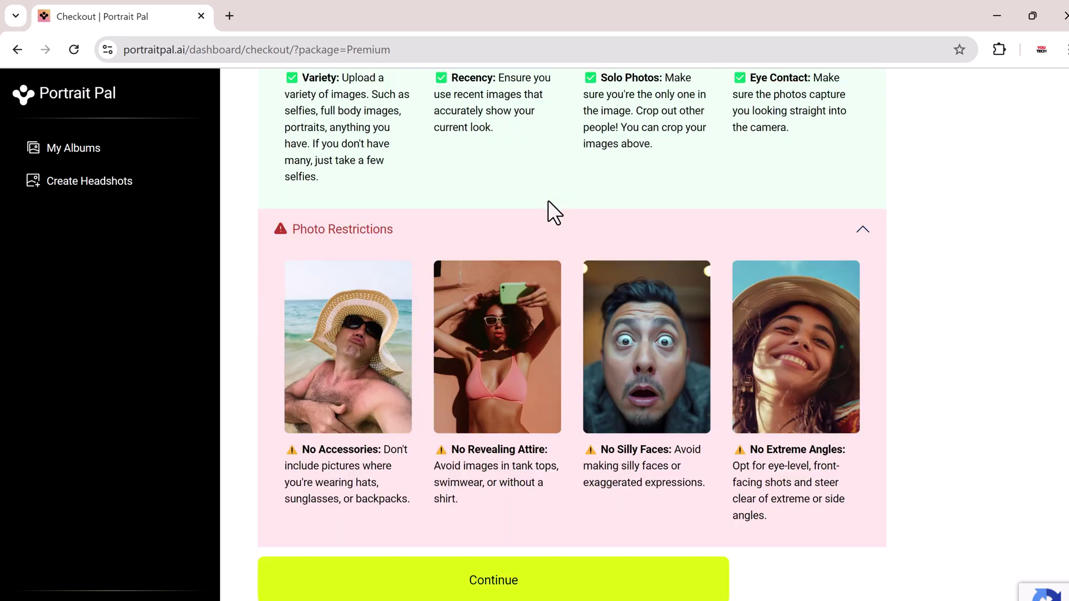
pyautogui.click(497, 582)
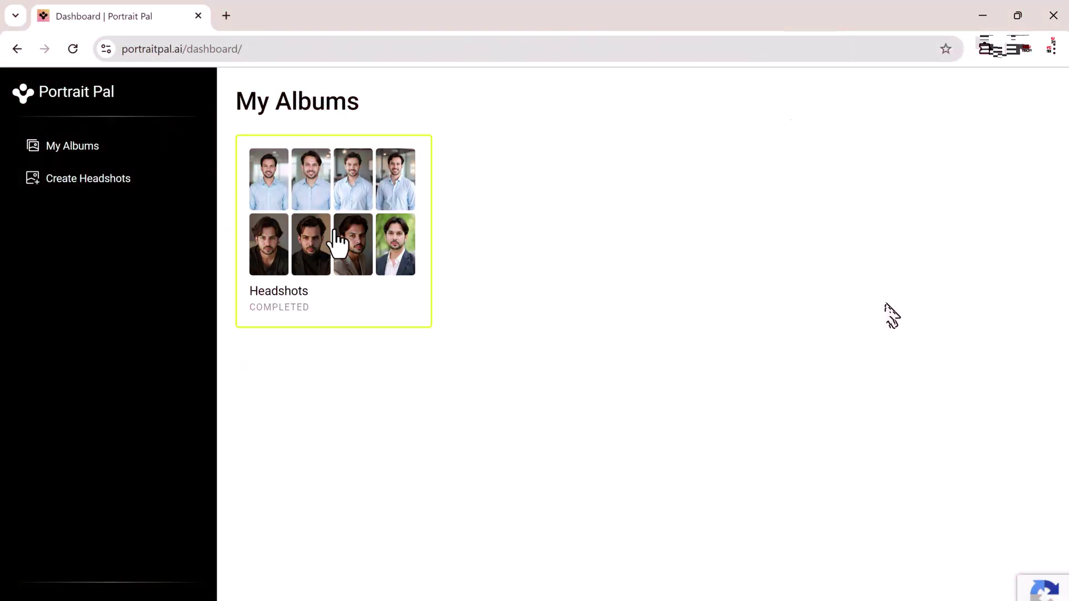
# Open the completed Headshots album and browse its full gallery of generated portraits
pyautogui.click(327, 301)
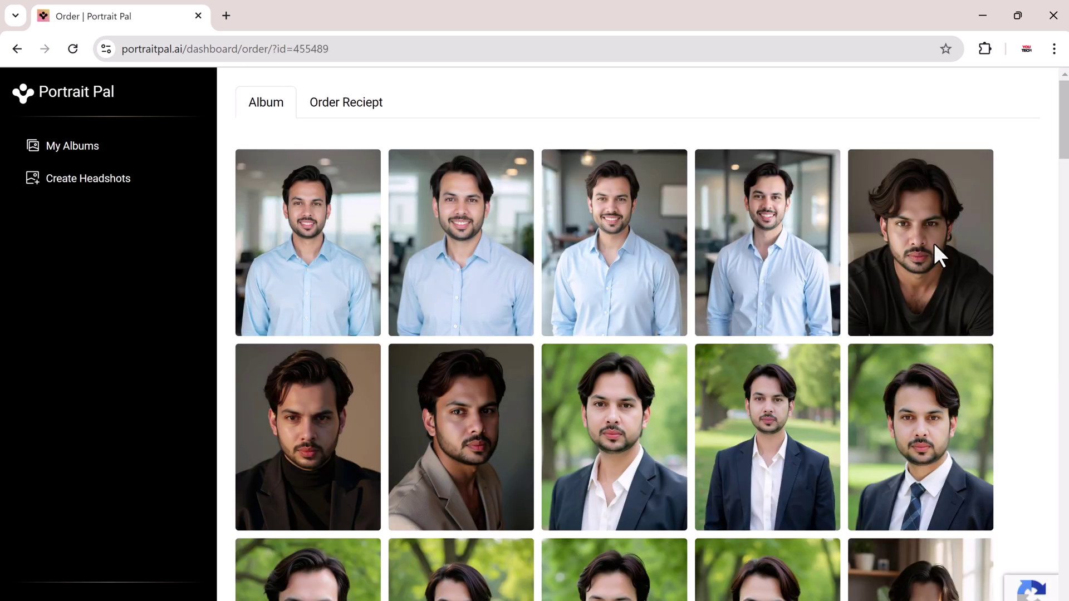
pyautogui.scroll(-2, 1058, 409)
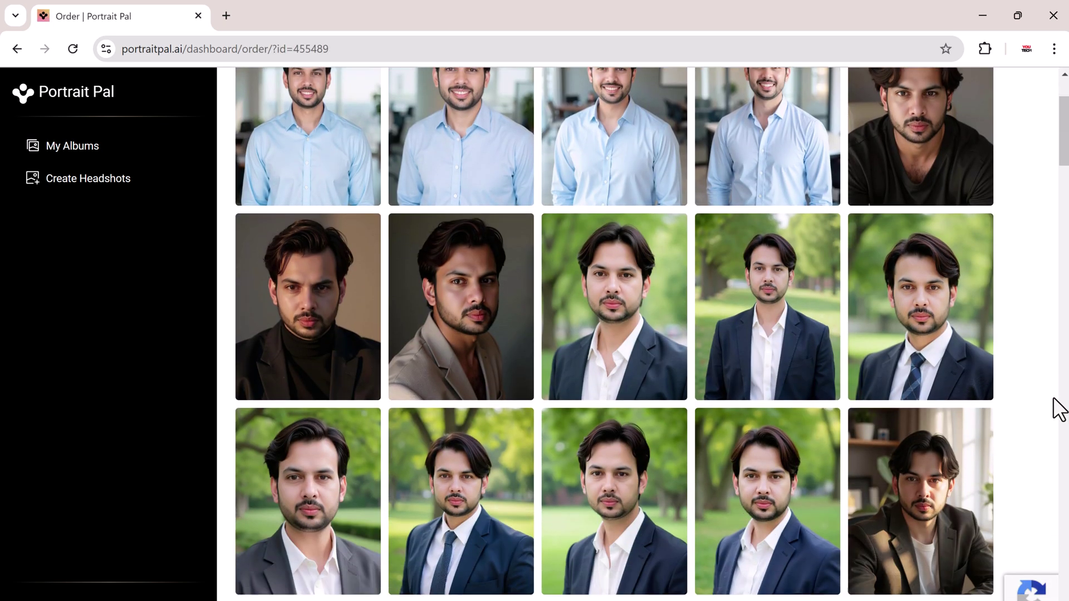
pyautogui.scroll(-6, 1057, 410)
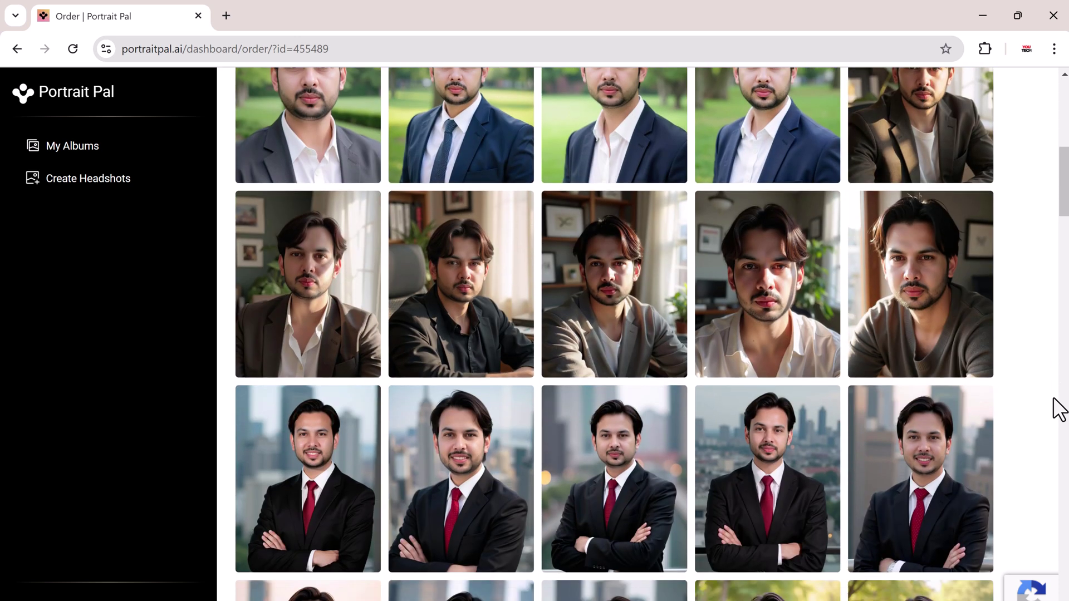
pyautogui.scroll(-6, 1058, 410)
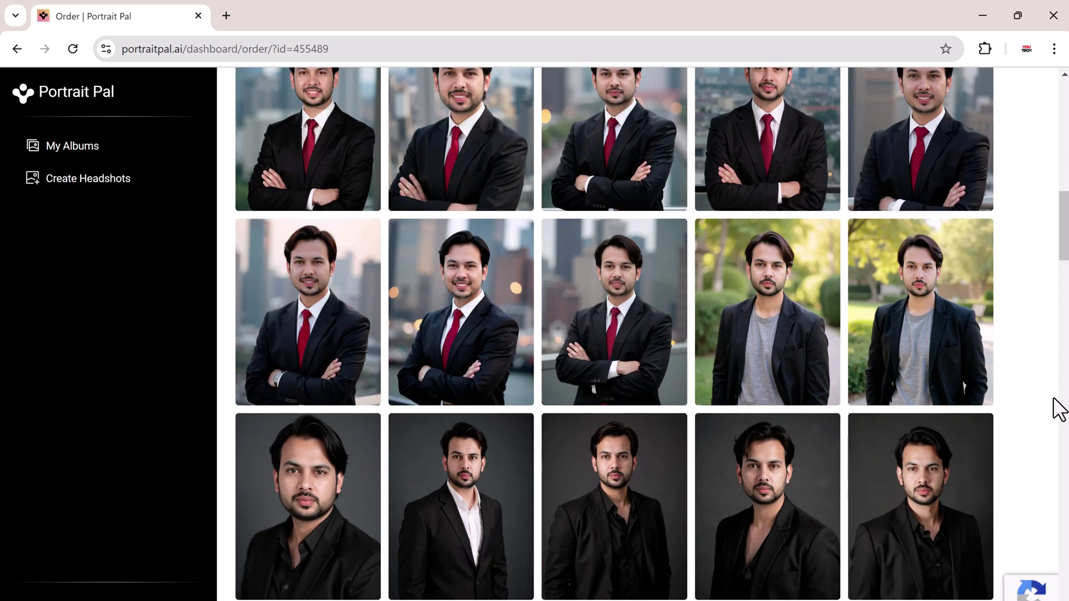
pyautogui.scroll(-1, 1058, 409)
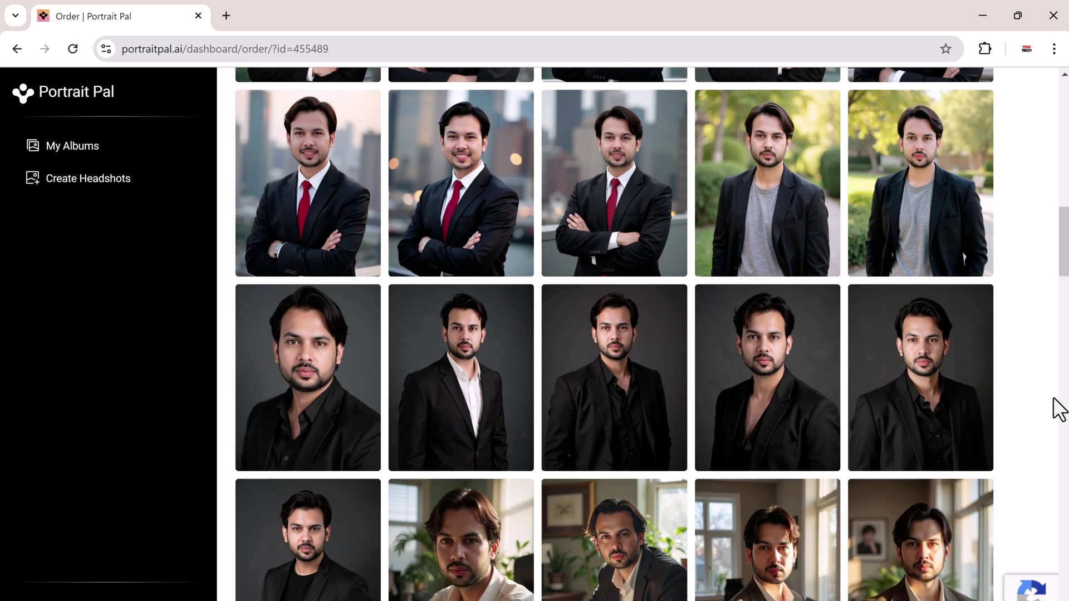
pyautogui.scroll(-1, 1059, 409)
pyautogui.scroll(-1, 1058, 410)
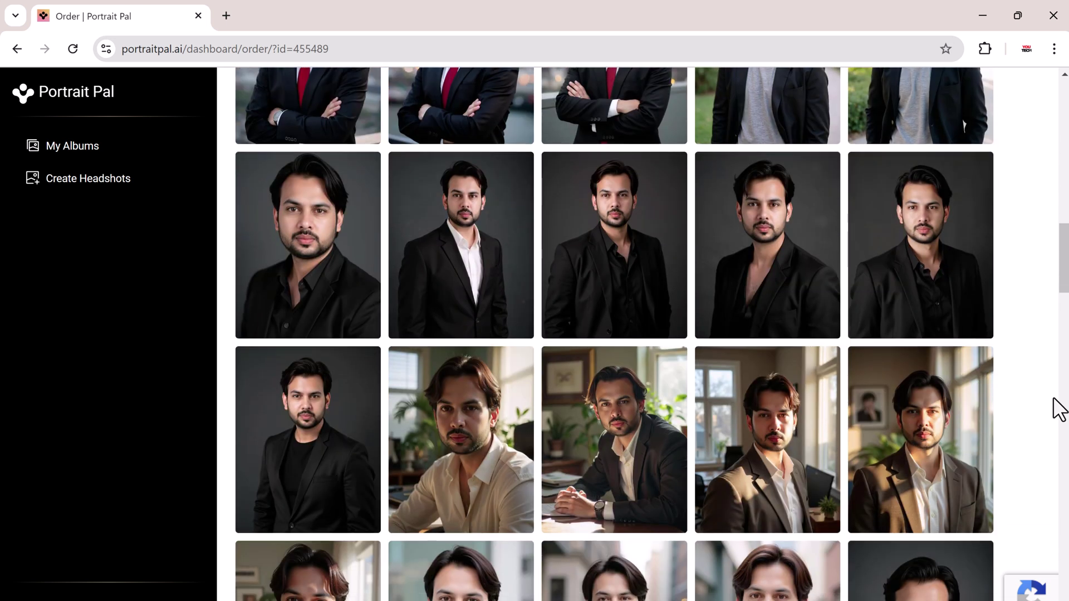
pyautogui.scroll(-2, 1059, 409)
pyautogui.scroll(-2, 1059, 410)
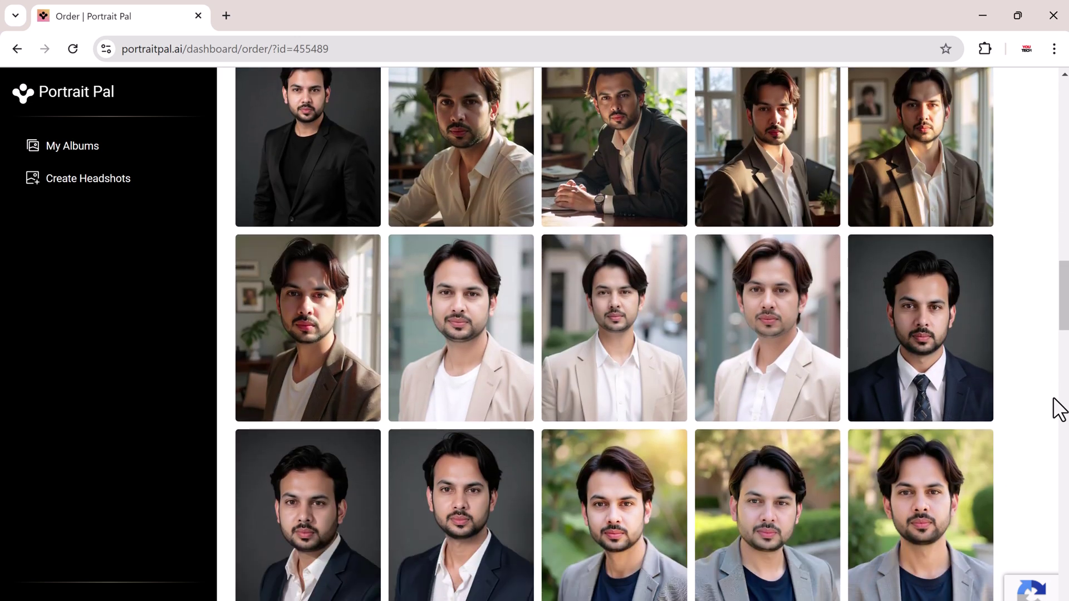
pyautogui.scroll(-3, 1059, 410)
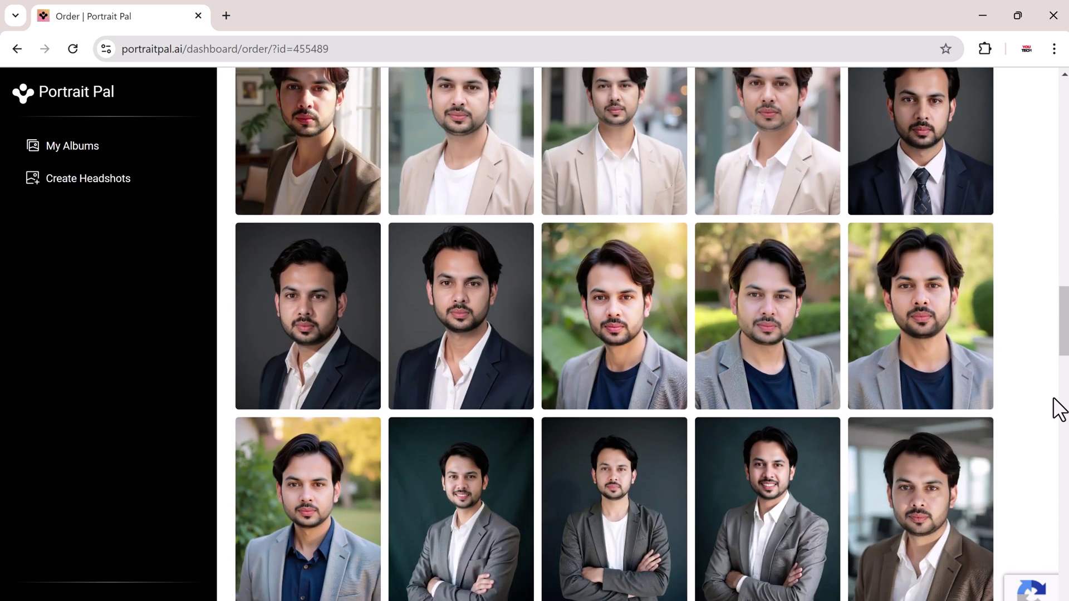
pyautogui.scroll(-9, 1059, 410)
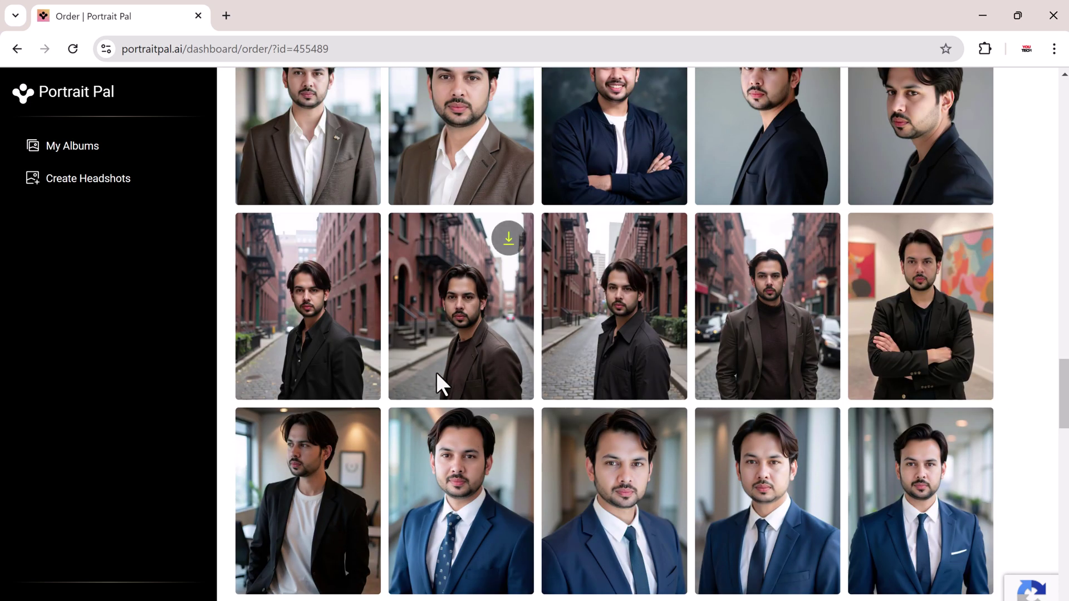
pyautogui.scroll(-10, 1056, 461)
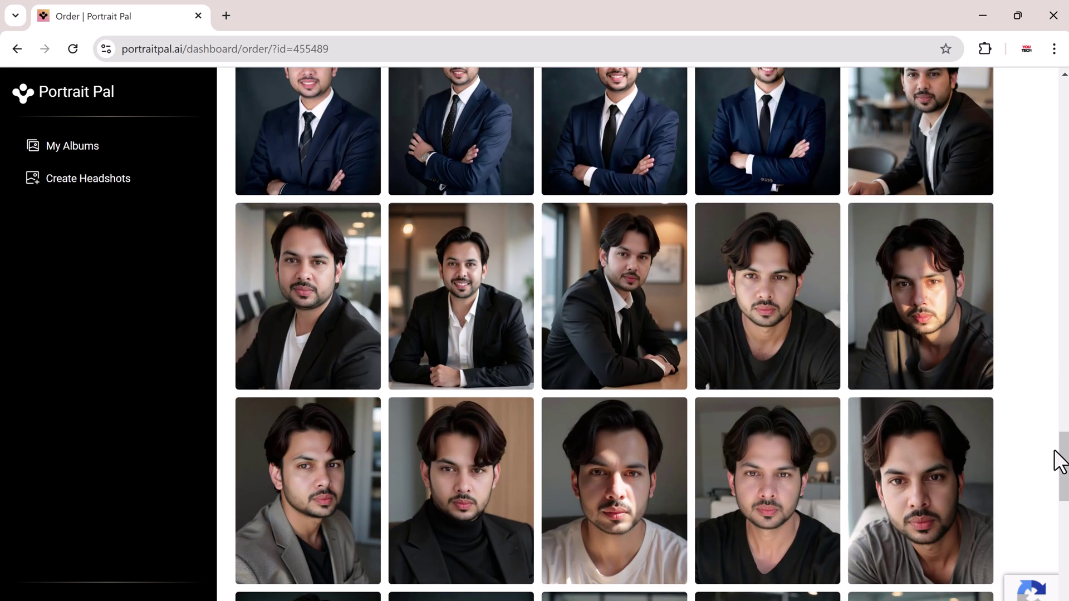
pyautogui.scroll(-4, 1059, 461)
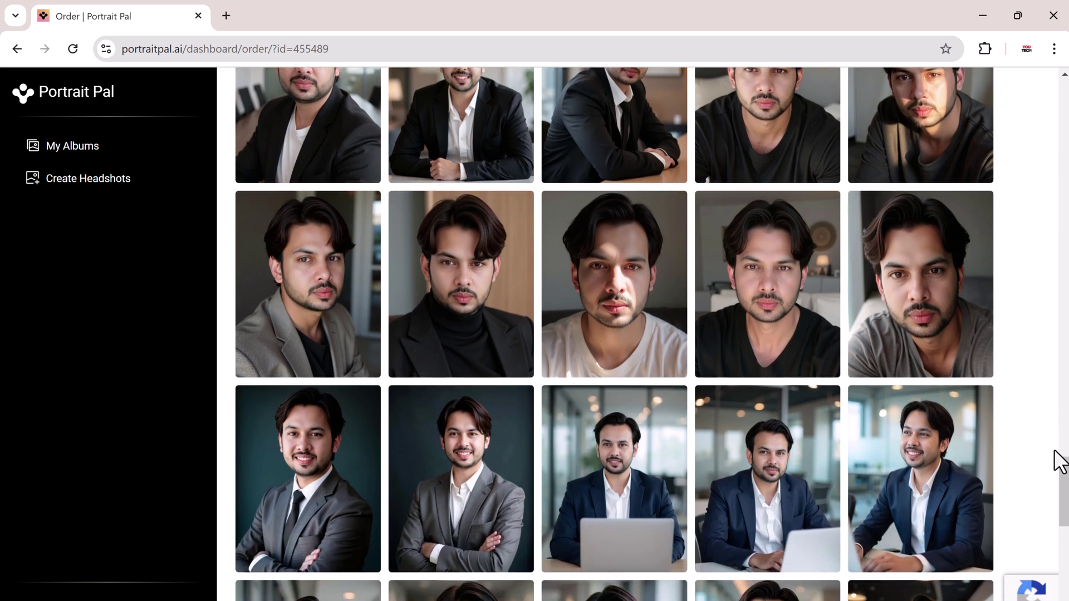
pyautogui.scroll(-4, 1059, 461)
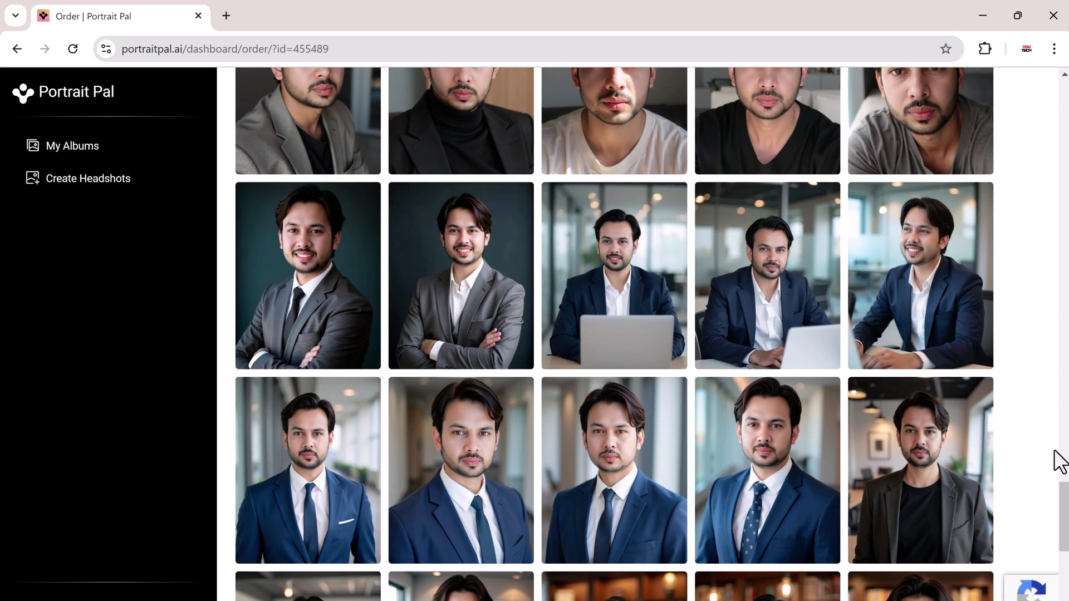
pyautogui.scroll(-3, 1059, 461)
pyautogui.scroll(-7, 1060, 461)
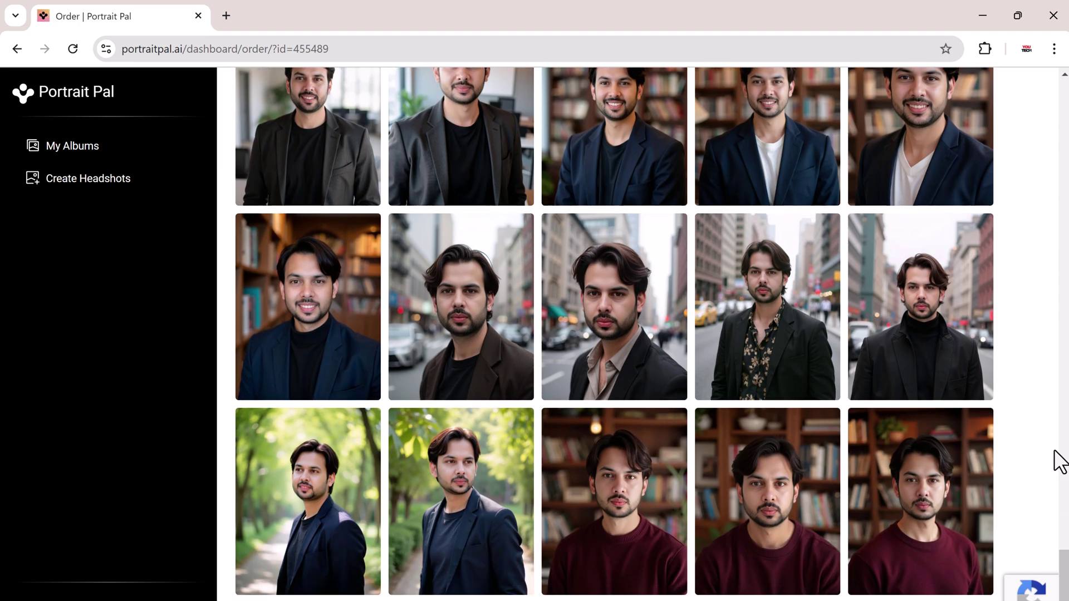
pyautogui.scroll(20, 1056, 460)
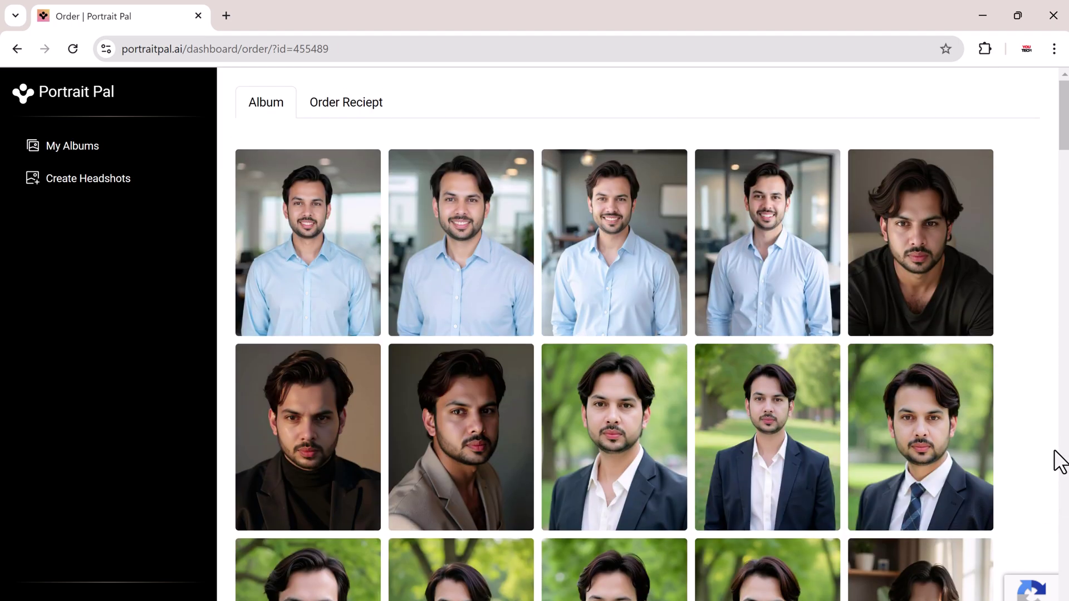
# Download the top-right headshot and open headshot (5).jpg from the download bubble
pyautogui.moveTo(966, 278)
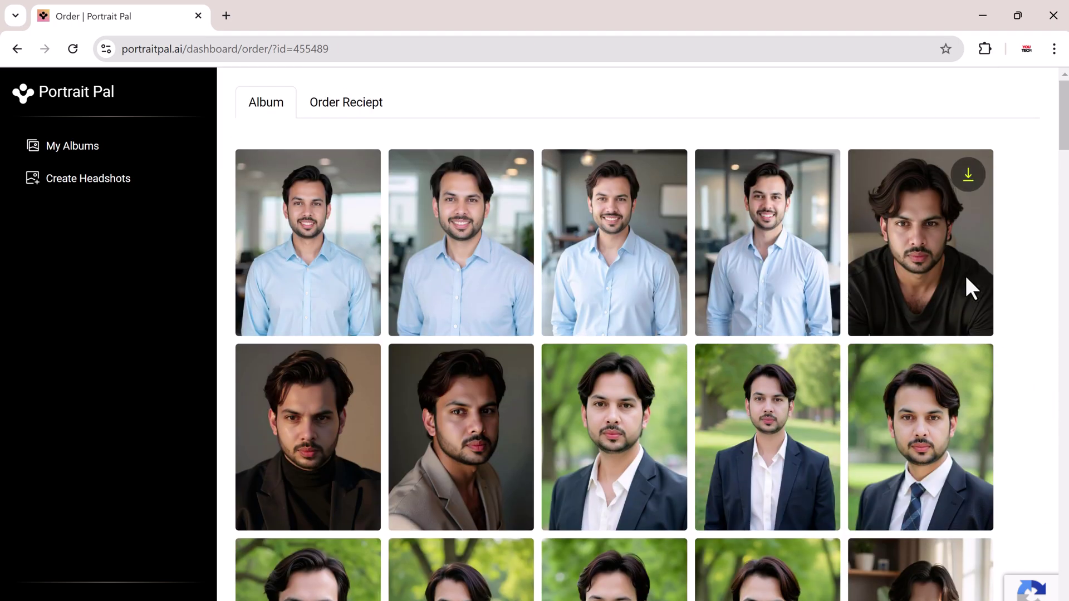
pyautogui.click(967, 178)
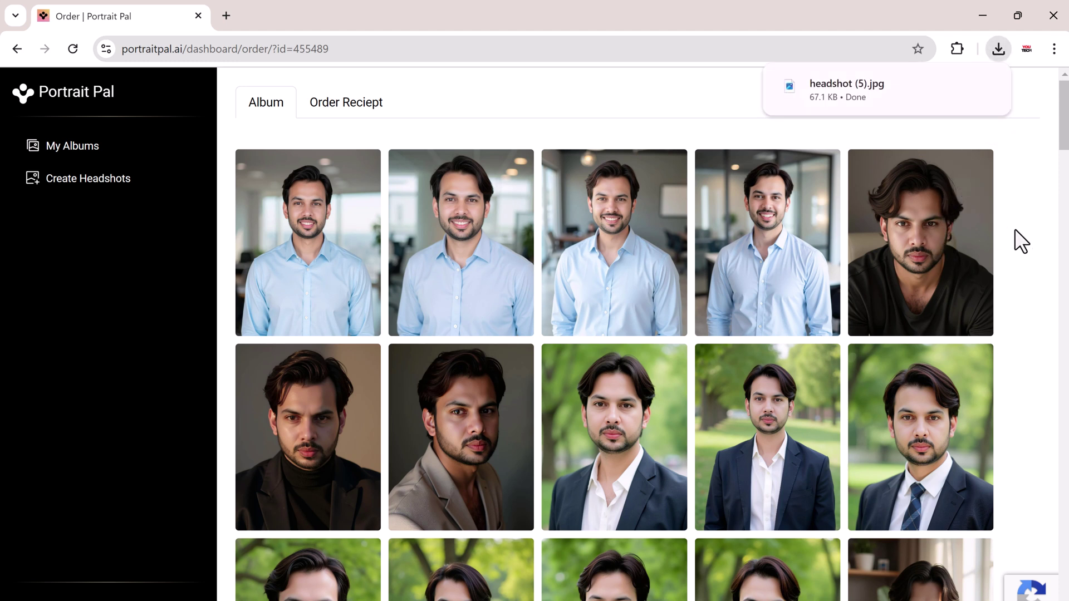
pyautogui.click(913, 96)
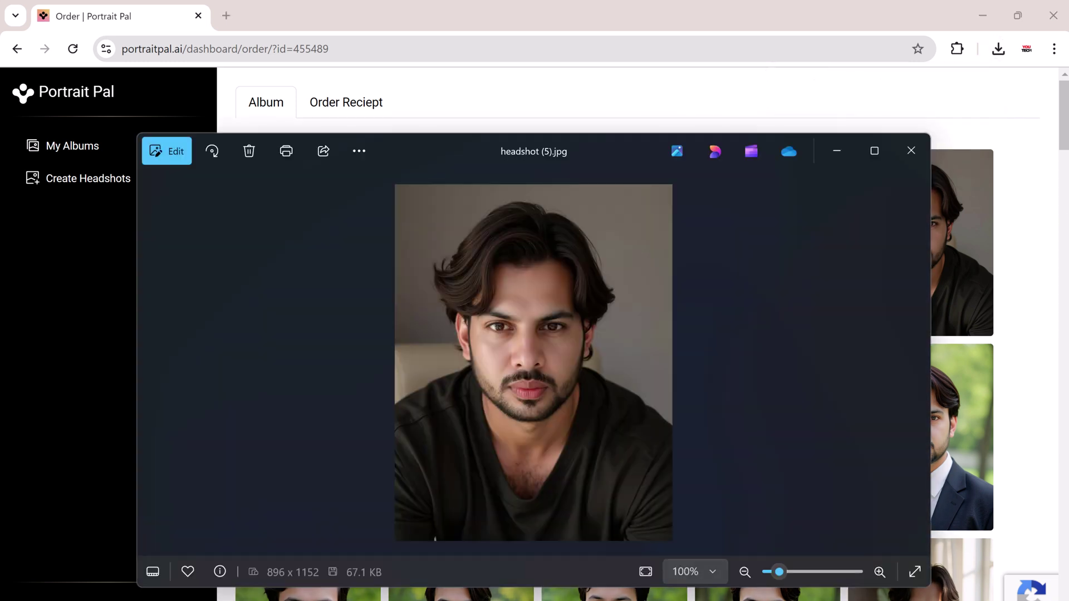
# Zoom the photo, maximize the Photos viewer, then close it to return to the album
pyautogui.scroll(4, 690, 393)
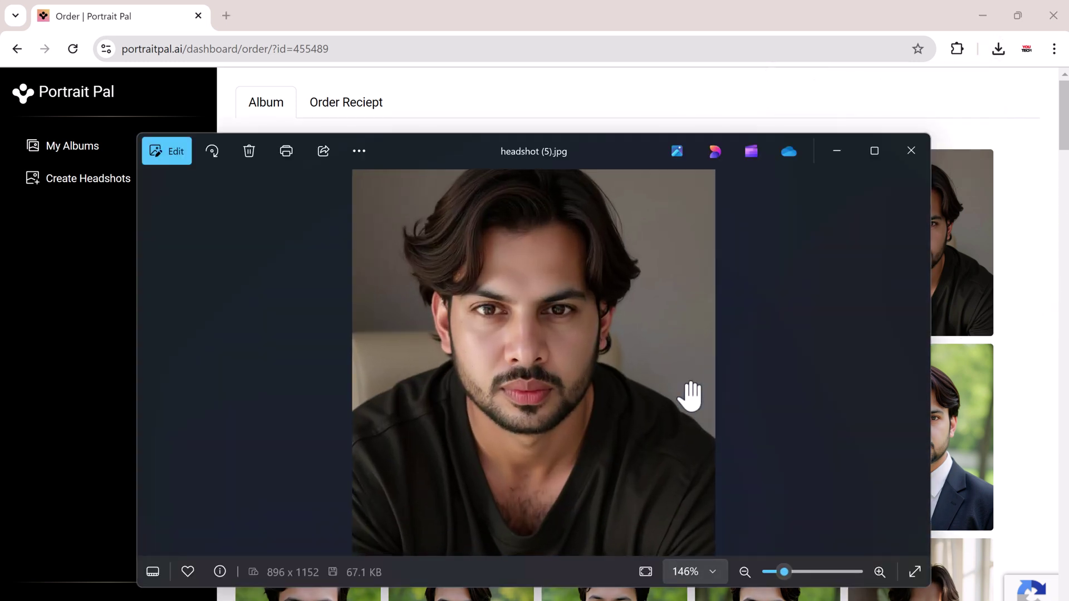
pyautogui.scroll(-3, 718, 409)
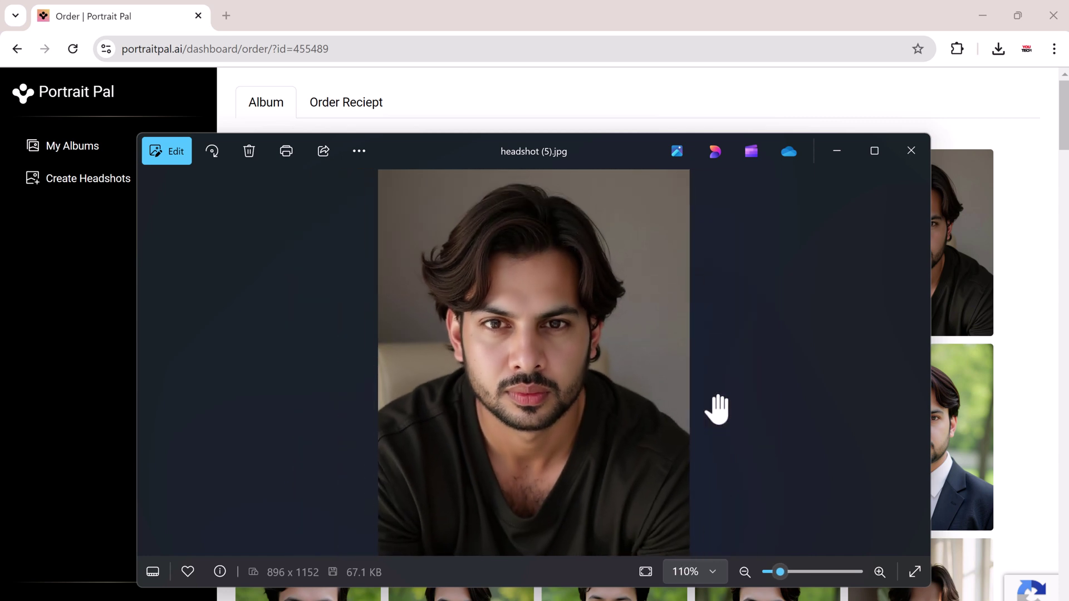
pyautogui.click(873, 149)
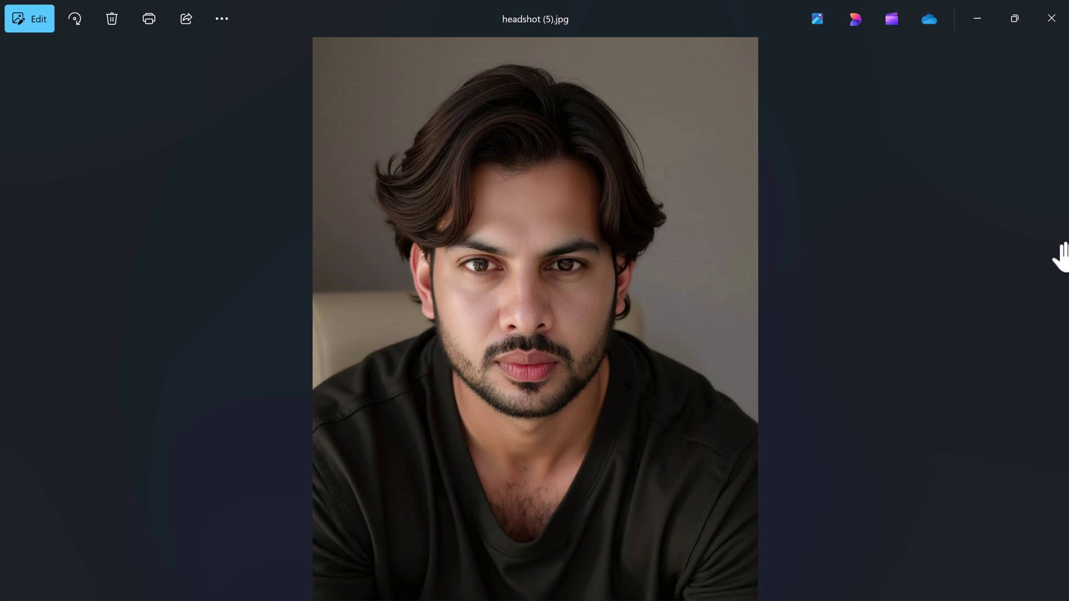
pyautogui.click(1052, 19)
# Scroll down through the second album's glasses-wearing portraits and back up slightly
pyautogui.scroll(-6, 334, 454)
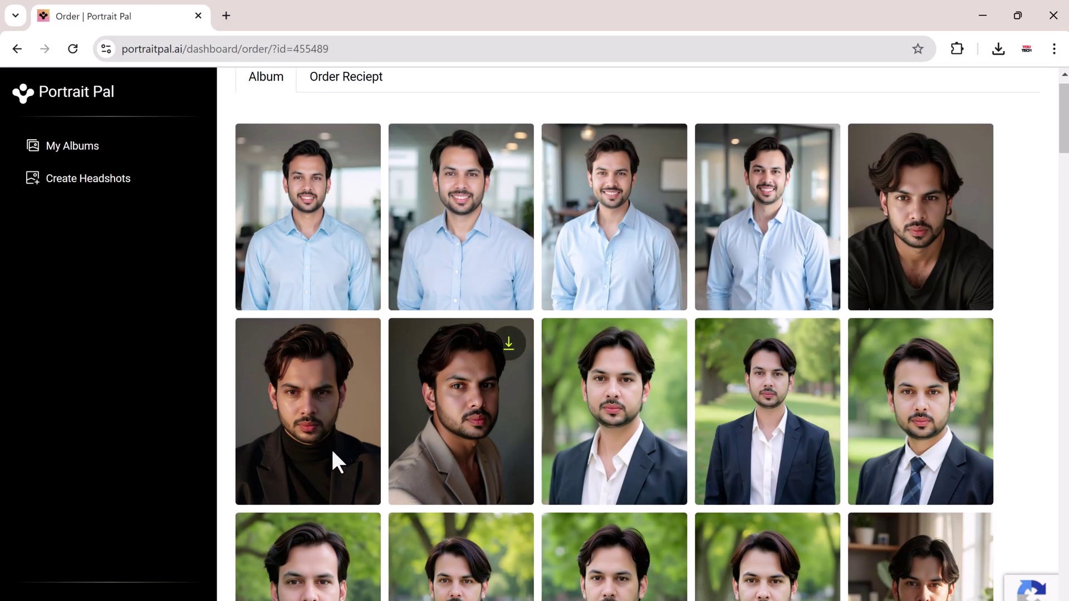
pyautogui.scroll(-4, 882, 407)
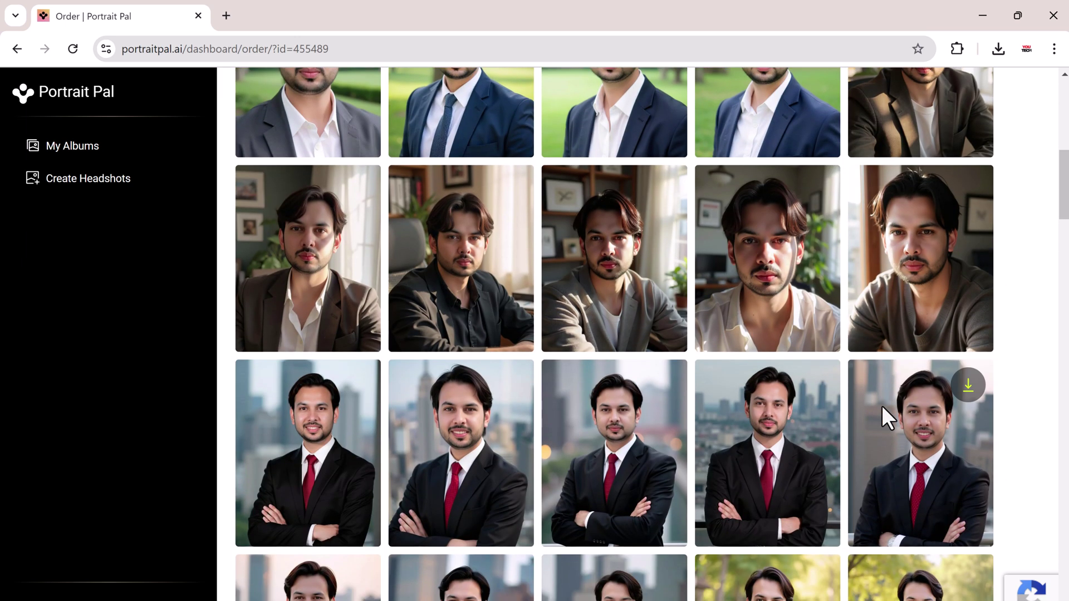
pyautogui.scroll(-4, 882, 408)
pyautogui.scroll(-2, 802, 429)
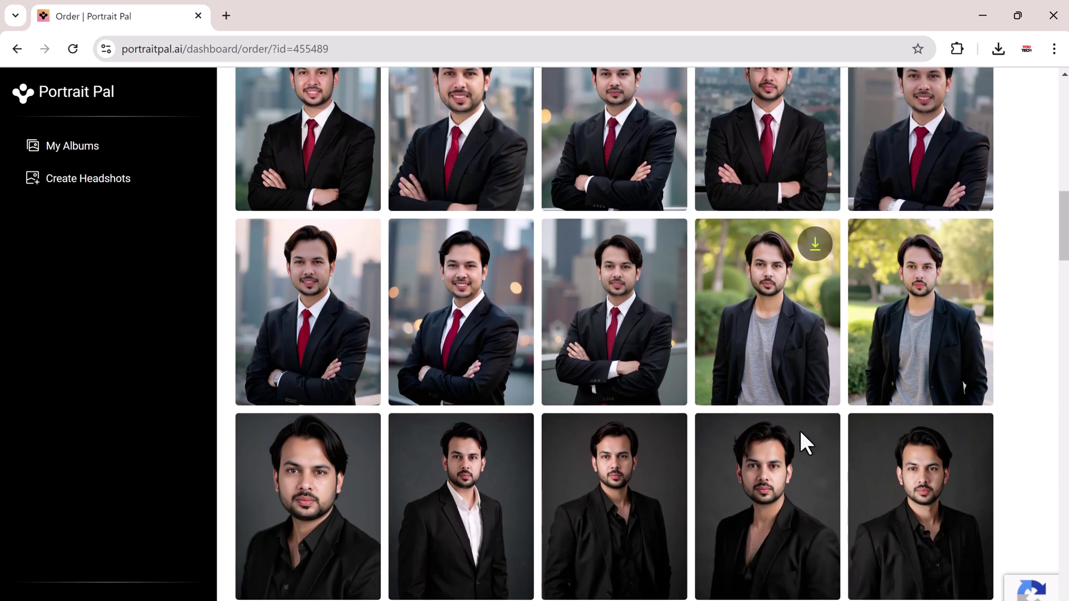
pyautogui.scroll(-6, 562, 390)
pyautogui.scroll(1, 566, 350)
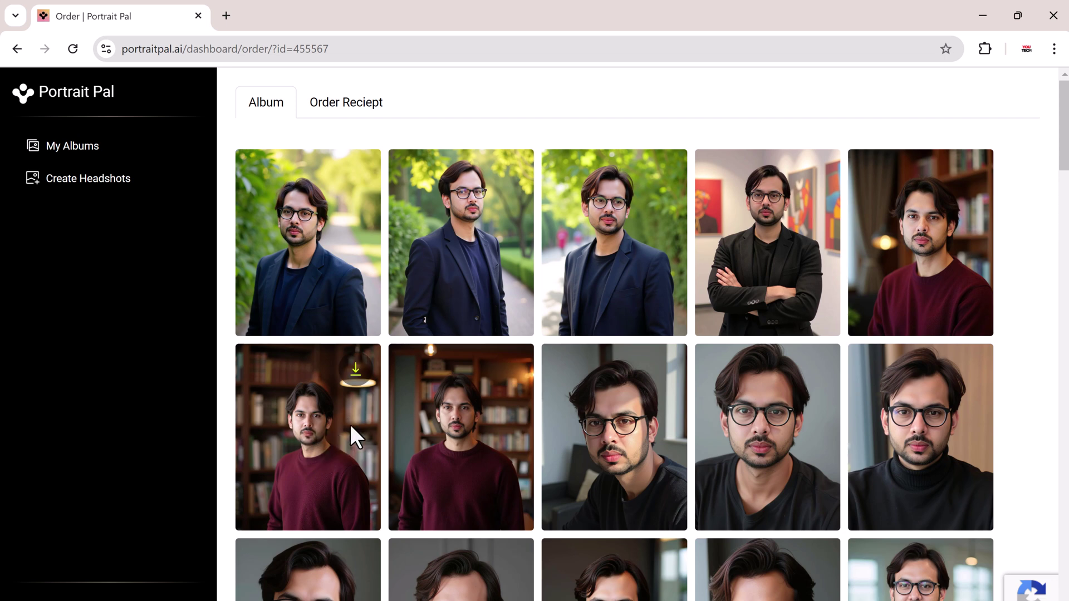
# Download a glasses headshot as a jpg and dismiss the finished-download notice
pyautogui.scroll(-5, 352, 437)
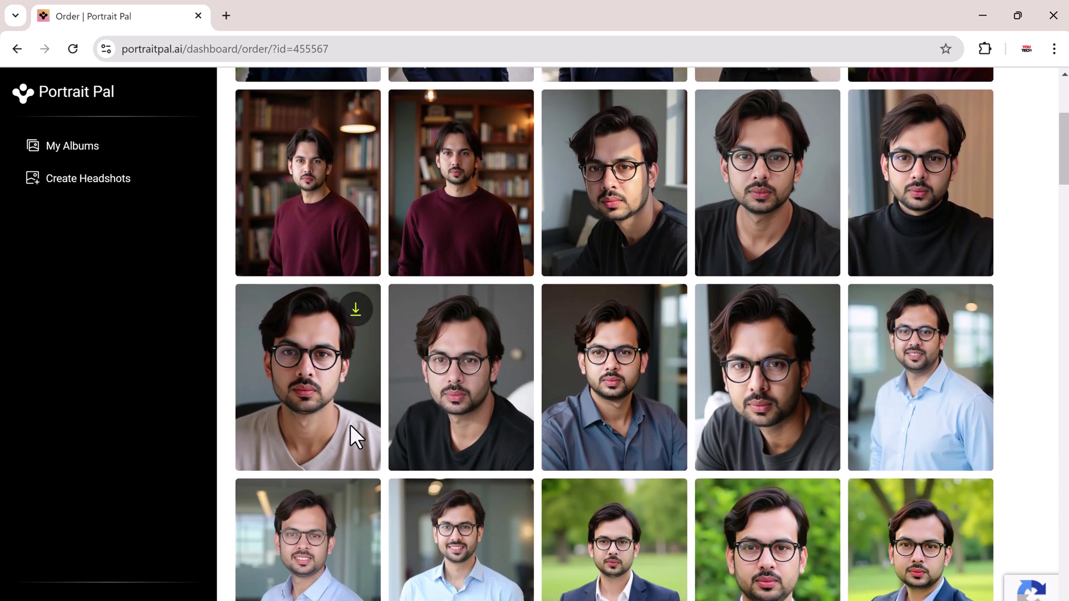
pyautogui.scroll(-1, 349, 425)
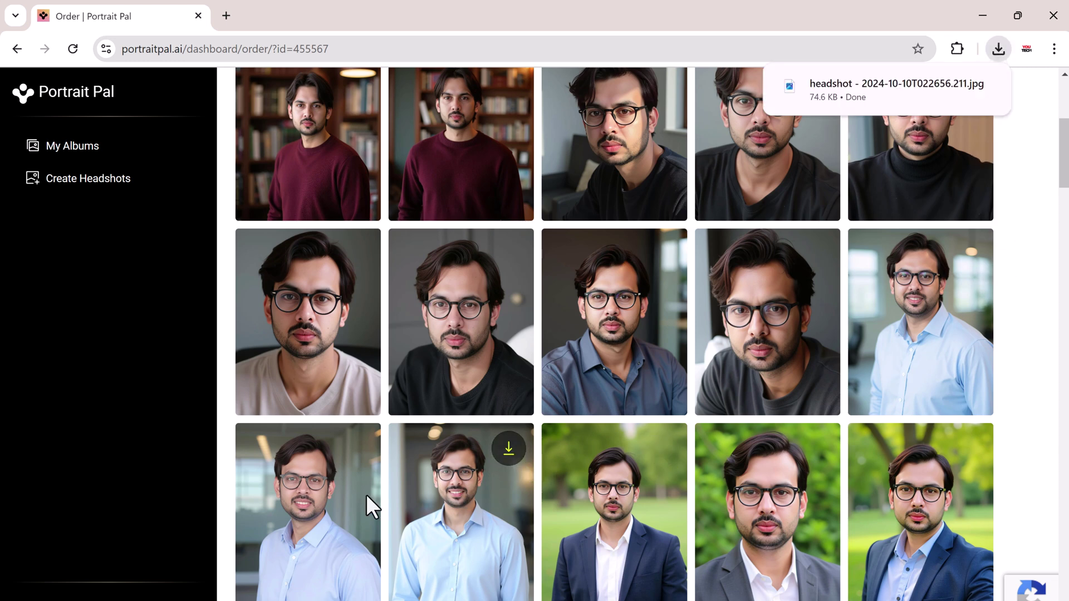
pyautogui.click(1059, 423)
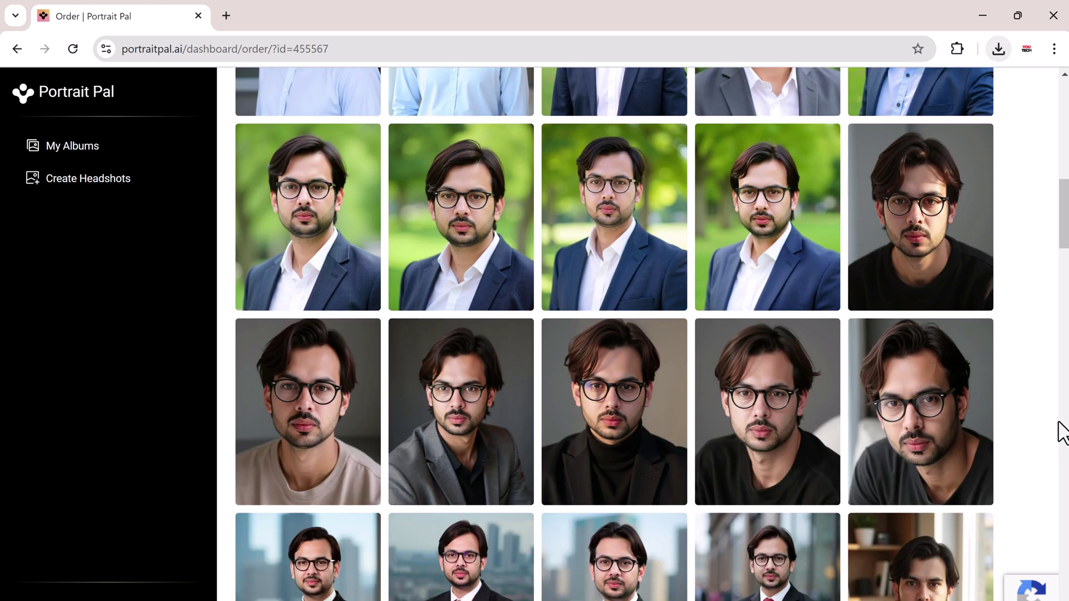
# Browse the rest of the album's studio, park, brick-street and office portraits
pyautogui.scroll(-1, 1041, 423)
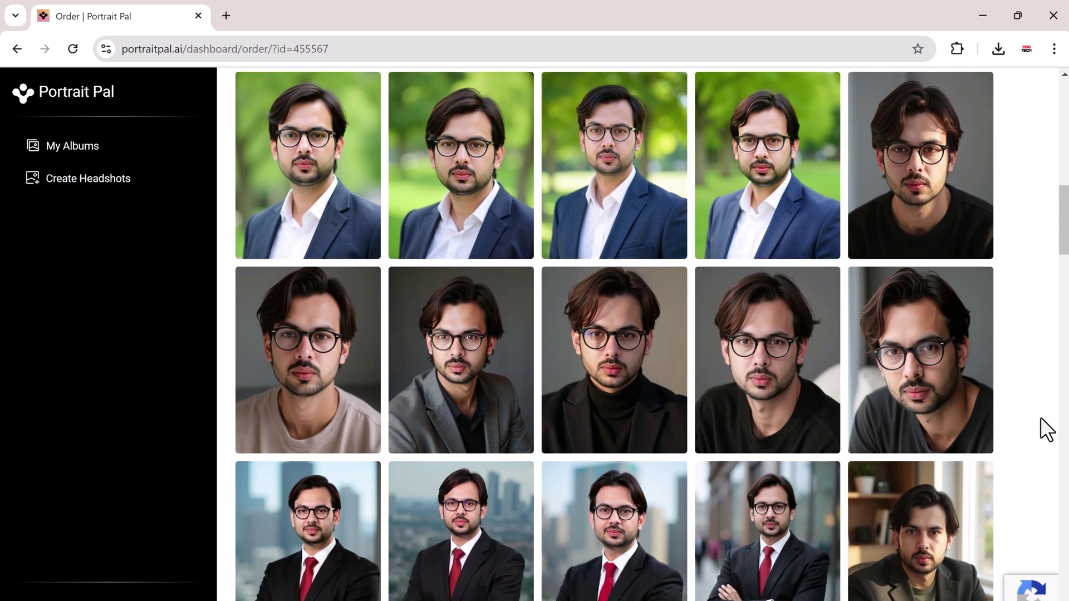
pyautogui.scroll(-2, 1047, 429)
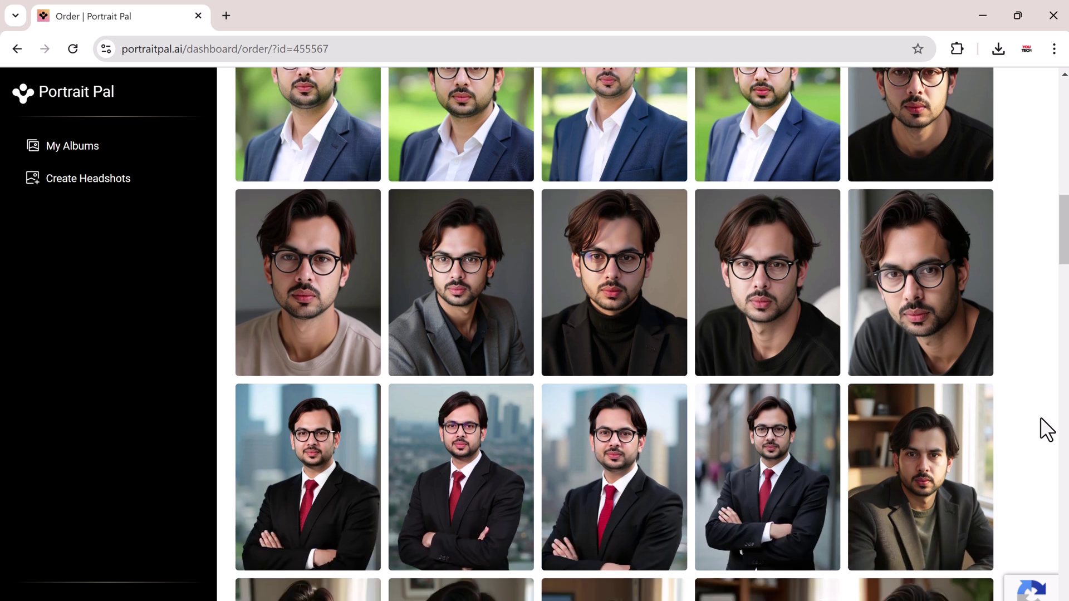
pyautogui.scroll(-3, 1047, 429)
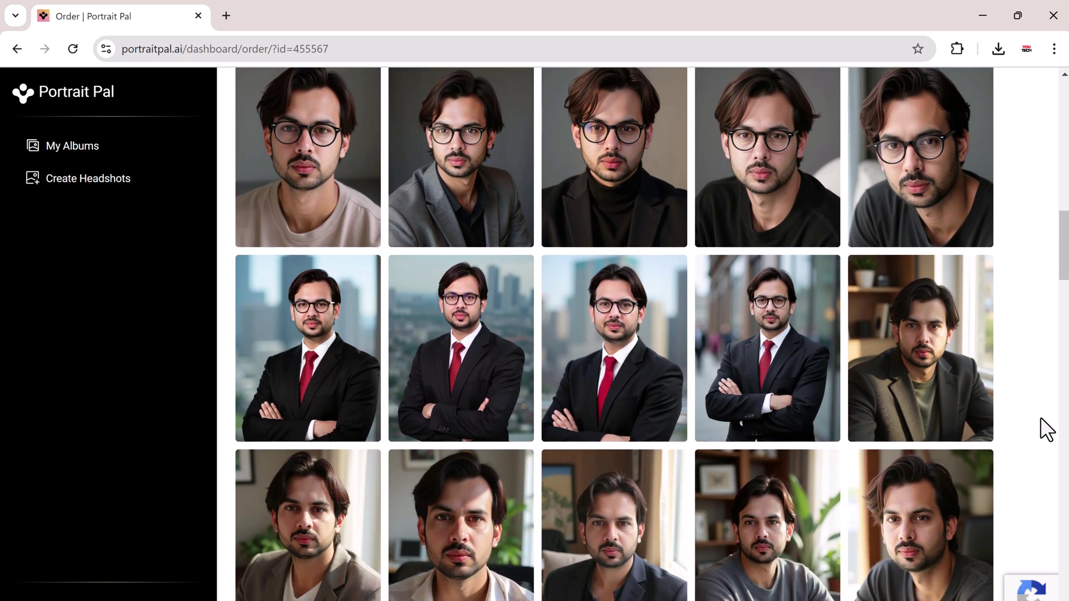
pyautogui.scroll(-3, 1047, 429)
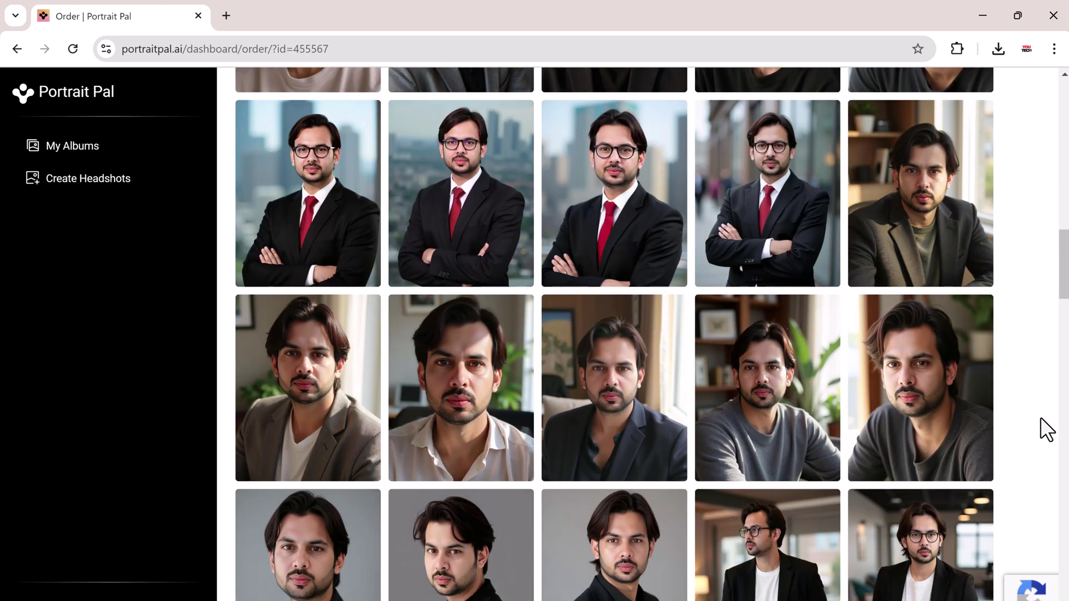
pyautogui.scroll(-6, 1047, 429)
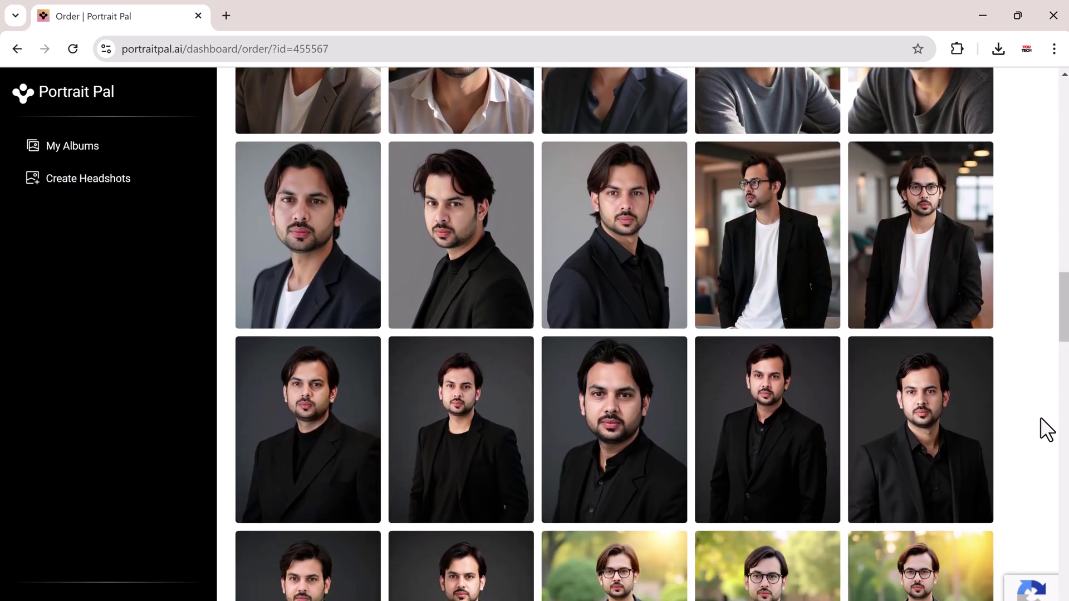
pyautogui.scroll(-1, 1047, 428)
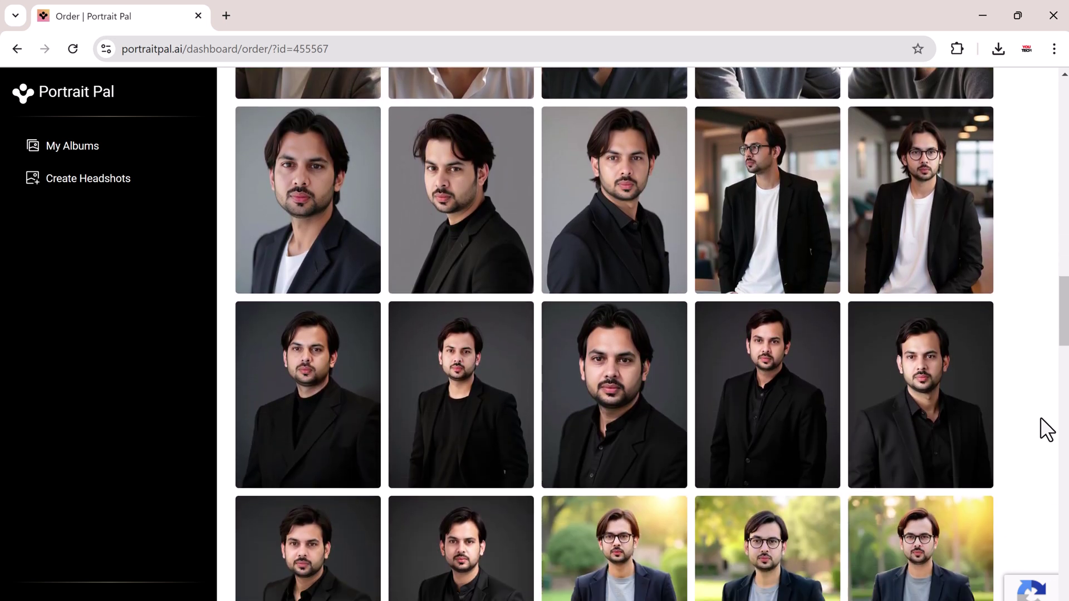
pyautogui.scroll(-1, 1047, 429)
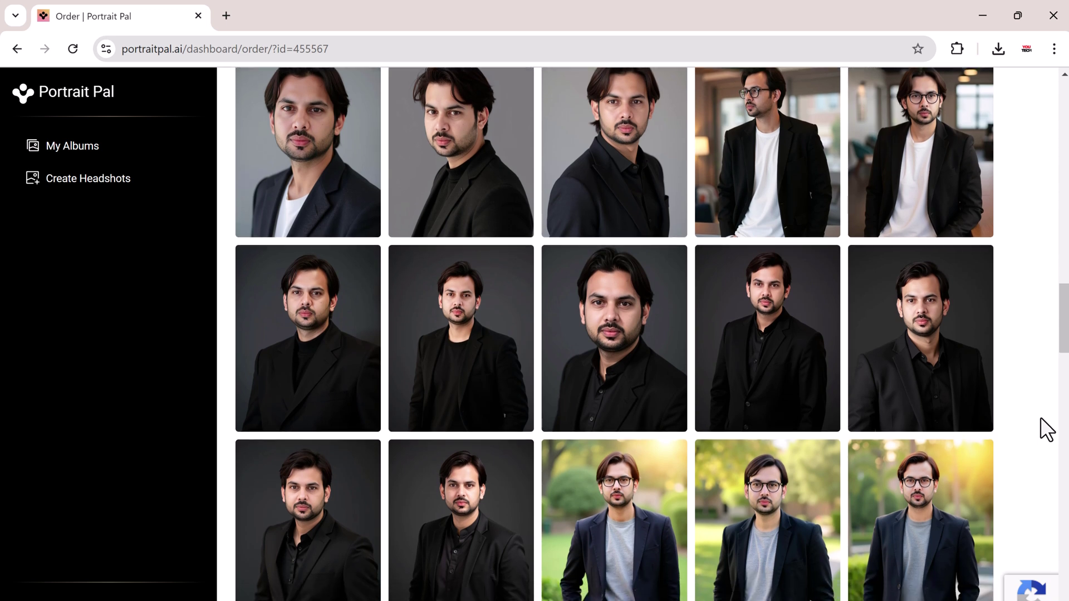
pyautogui.scroll(-3, 1047, 429)
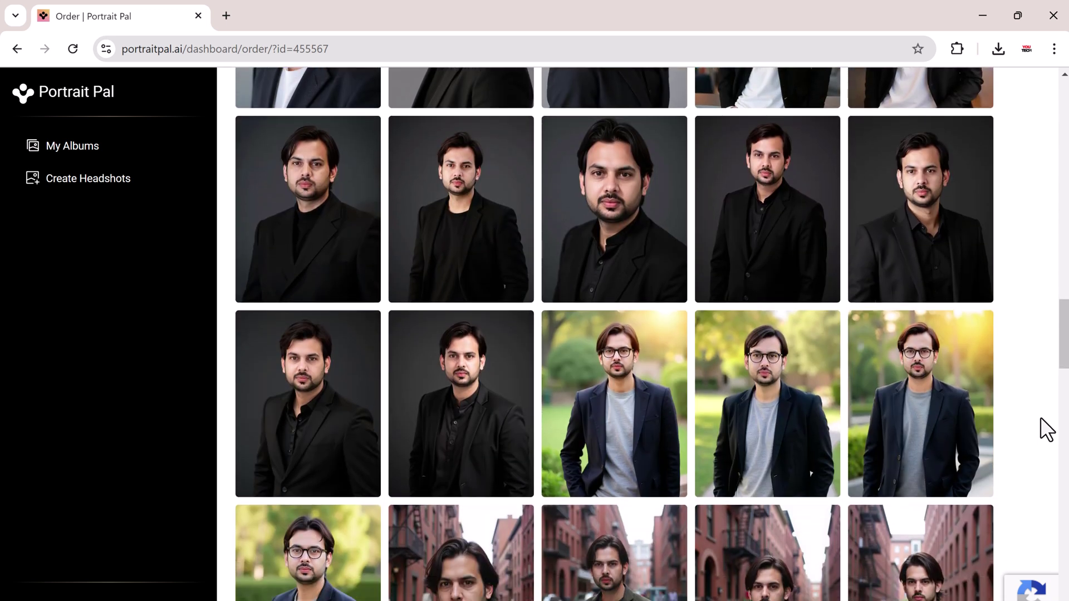
pyautogui.scroll(-6, 1046, 429)
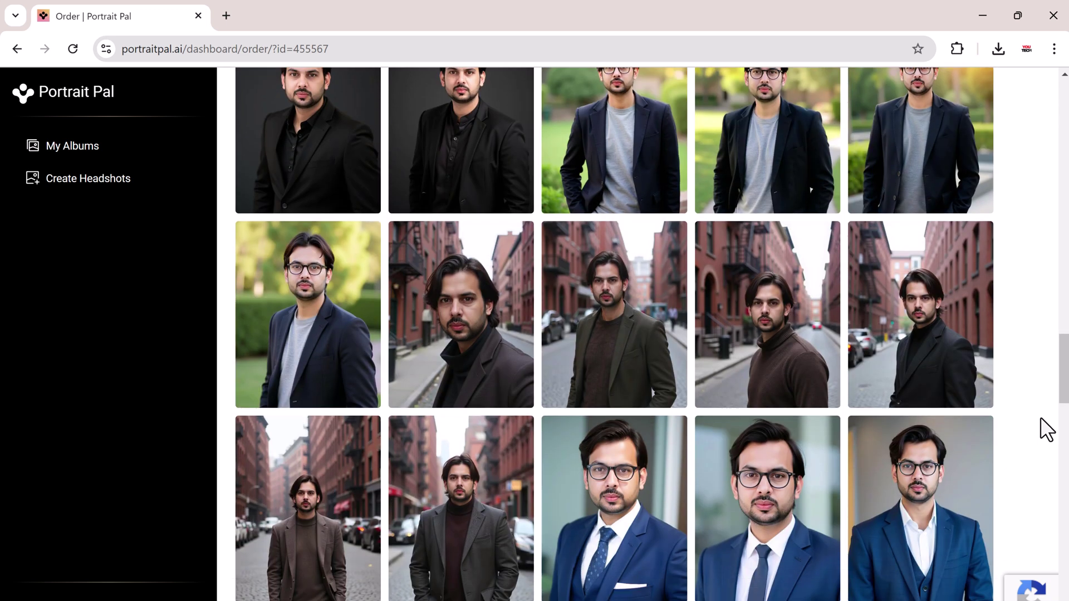
pyautogui.scroll(-1, 1047, 428)
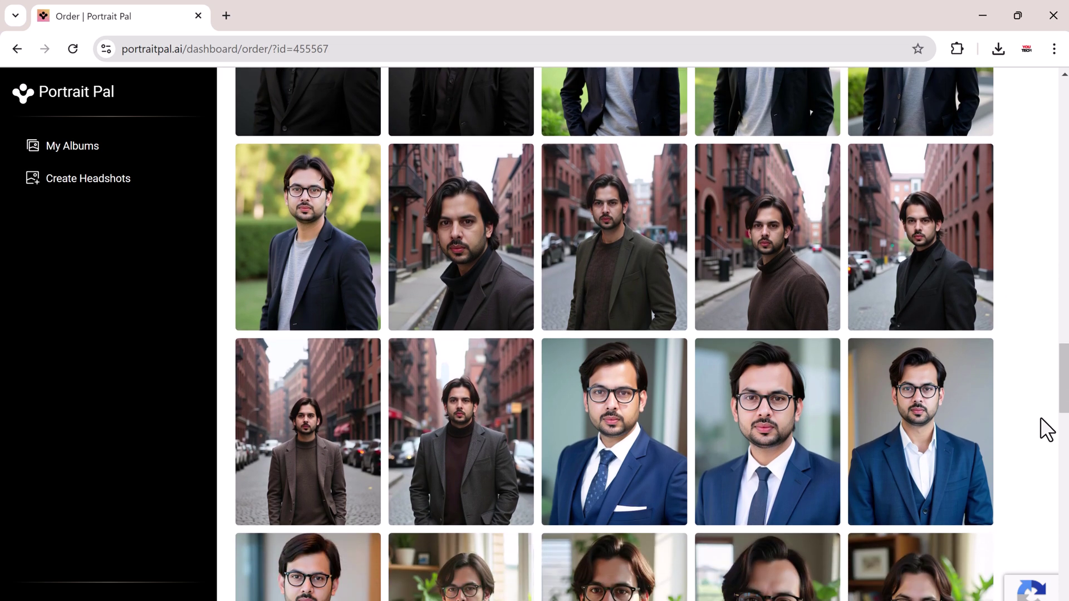
pyautogui.scroll(-4, 1047, 429)
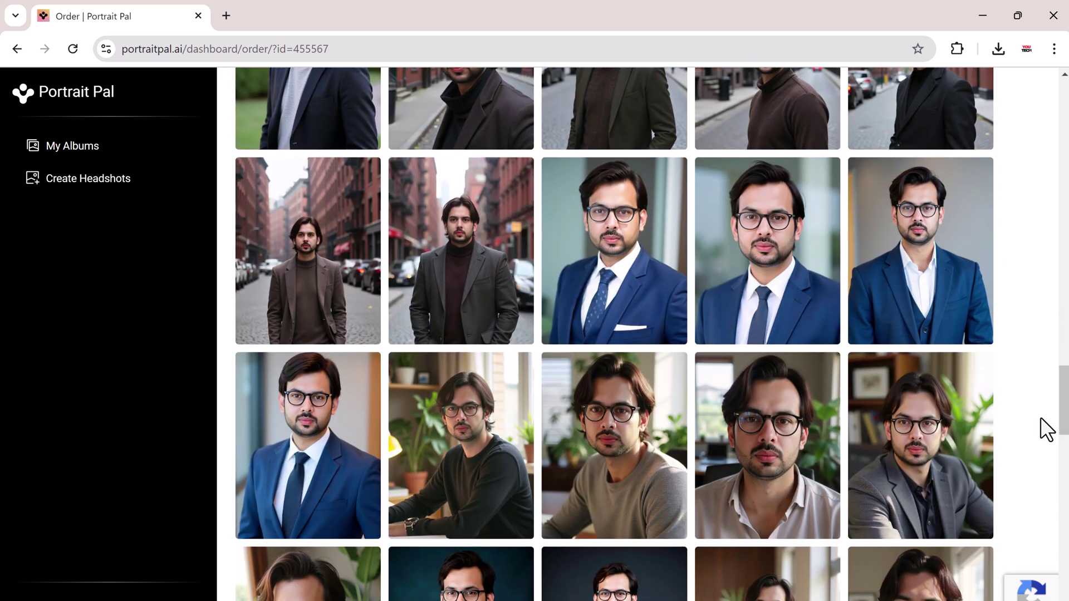
pyautogui.scroll(-5, 1046, 429)
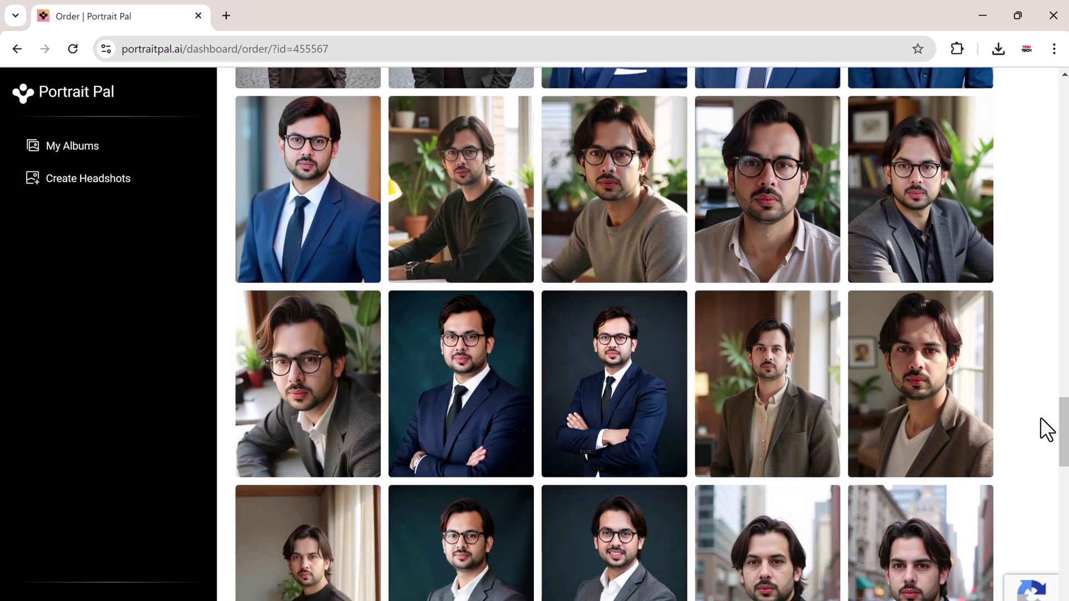
pyautogui.scroll(-6, 1046, 429)
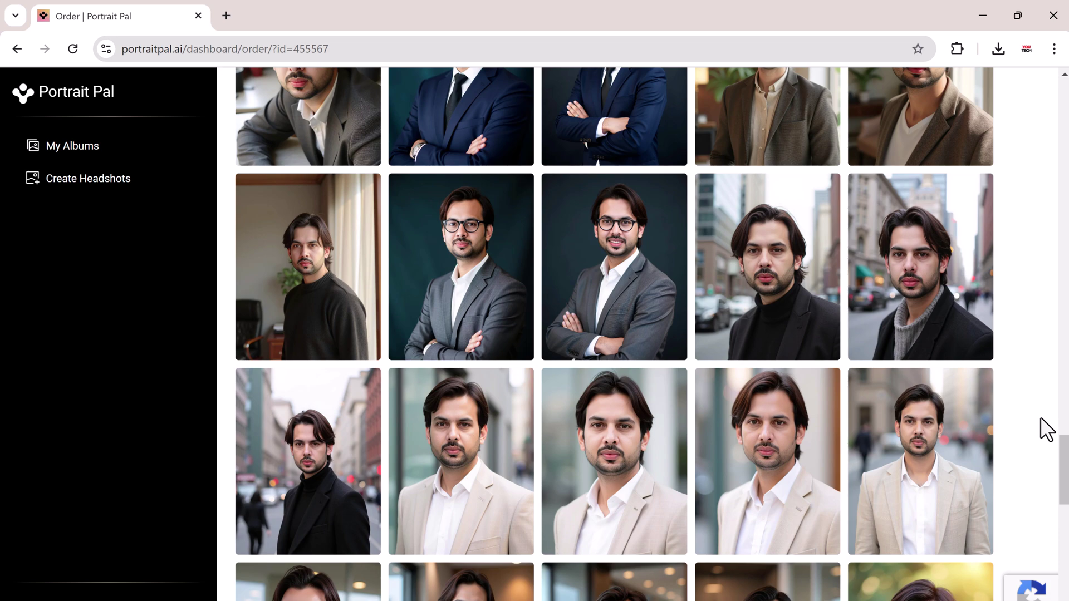
pyautogui.scroll(-8, 1047, 429)
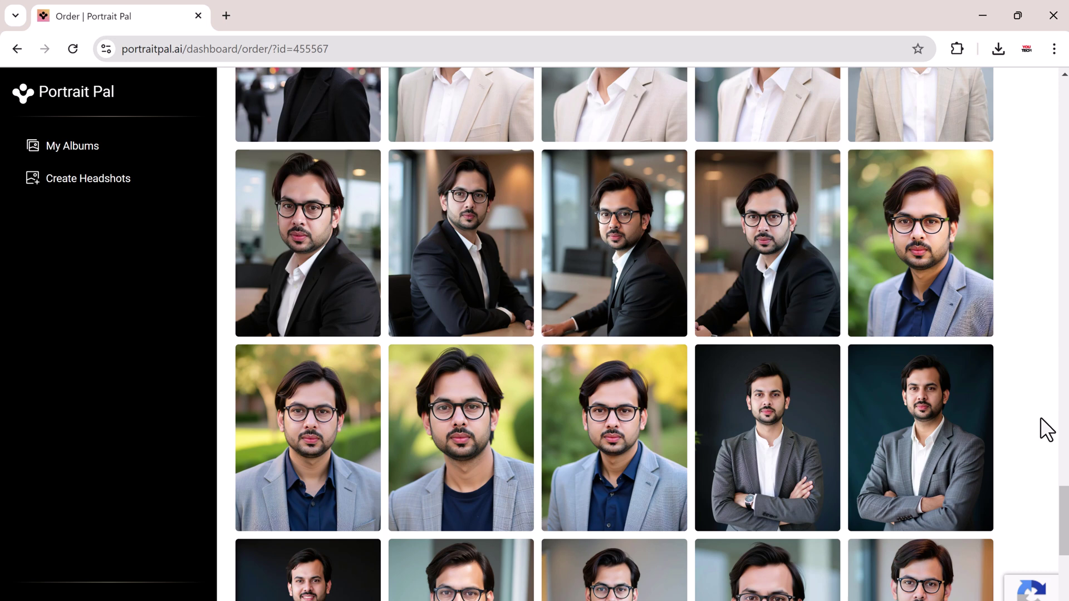
pyautogui.scroll(-4, 1047, 429)
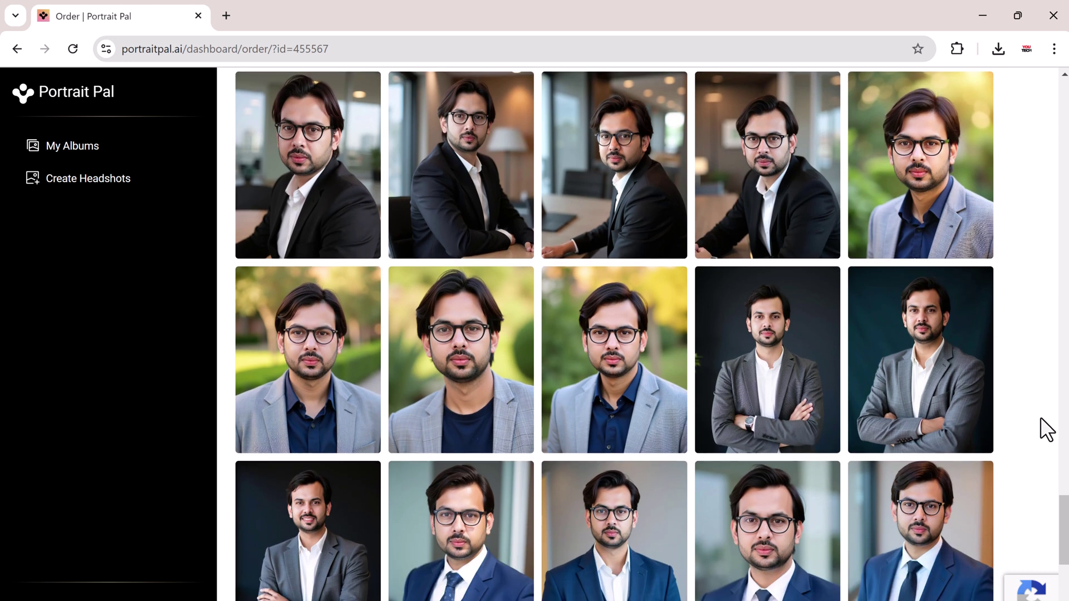
pyautogui.scroll(-3, 1047, 429)
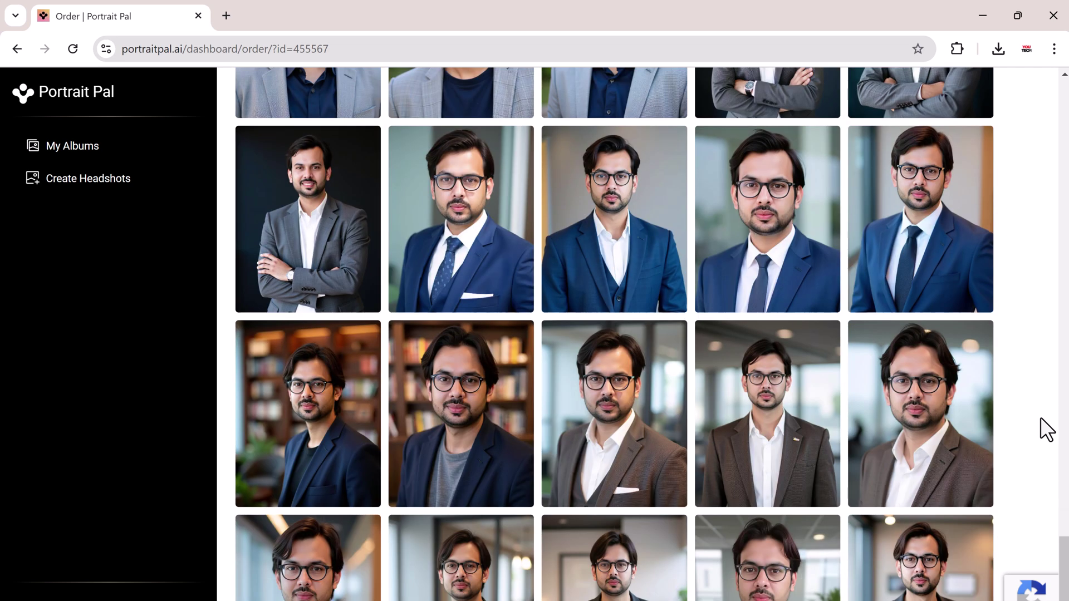
pyautogui.scroll(-2, 1046, 429)
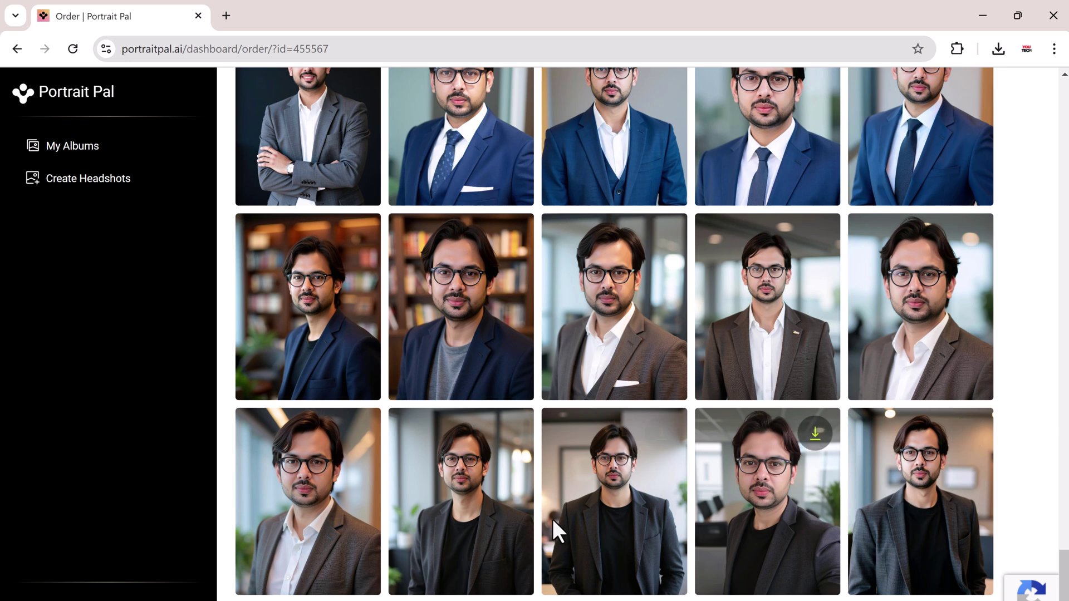
# Download the dark-jacket office headshot with glasses from the bottom row, then return to the album's top
pyautogui.click(508, 437)
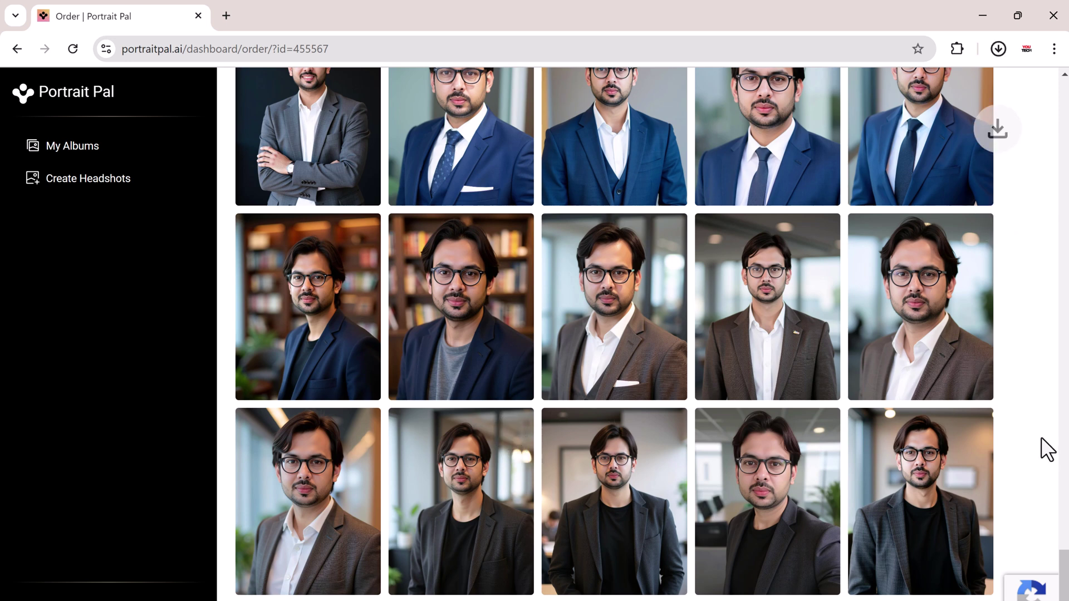
pyautogui.scroll(10, 853, 397)
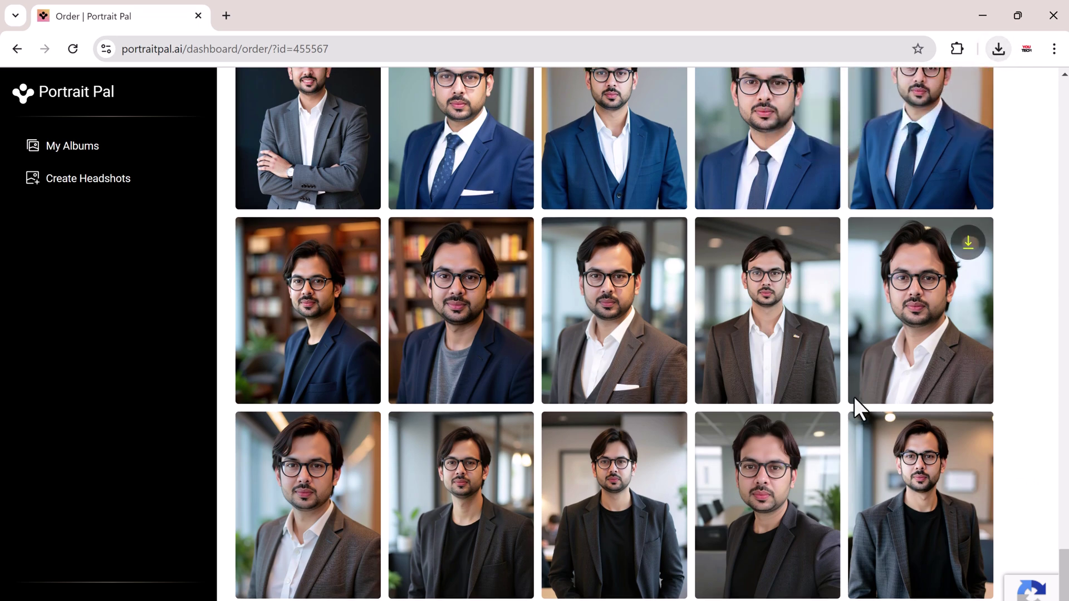
pyautogui.scroll(15, 857, 400)
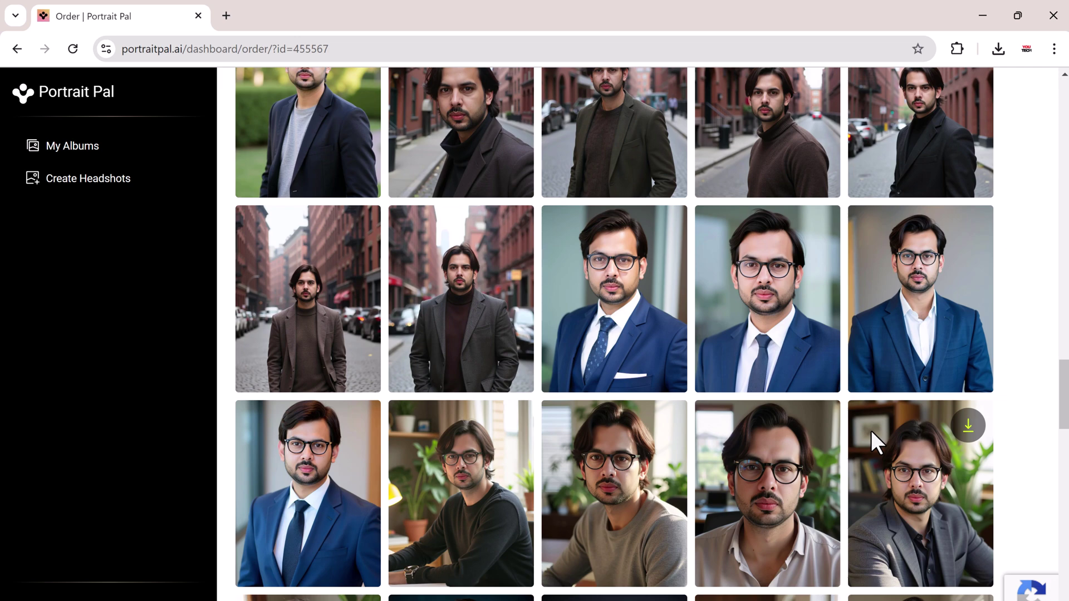
pyautogui.scroll(15, 870, 430)
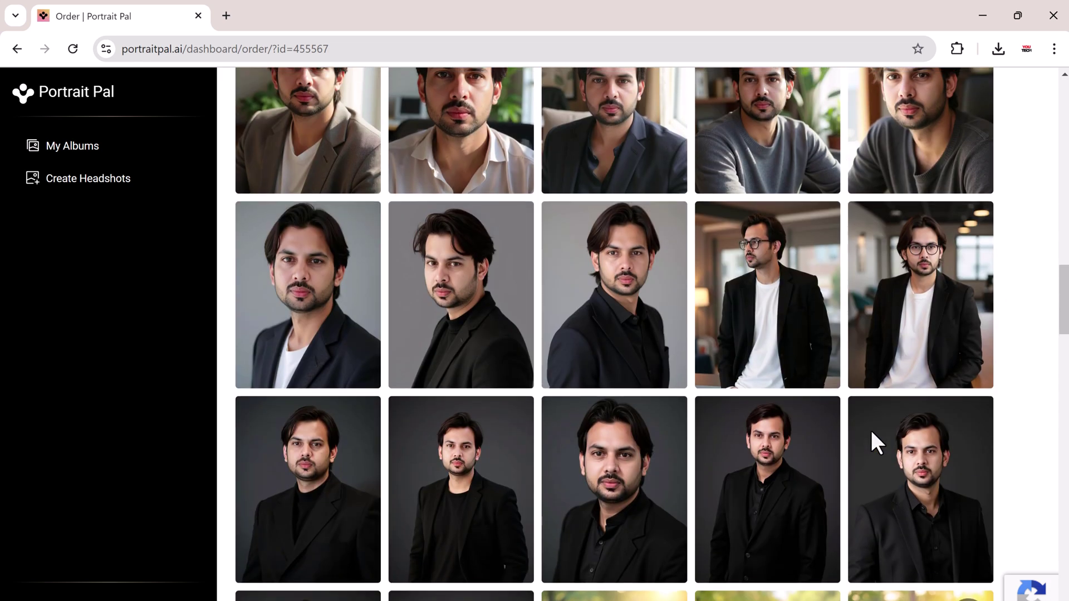